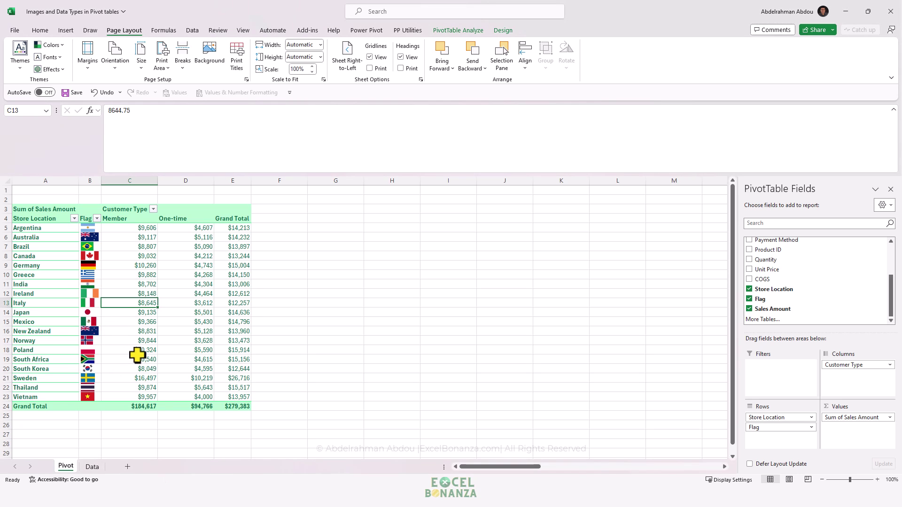
Move the pivot's Flag field into Columns, then return it to Rows under the store locations
mouse_move(113, 304)
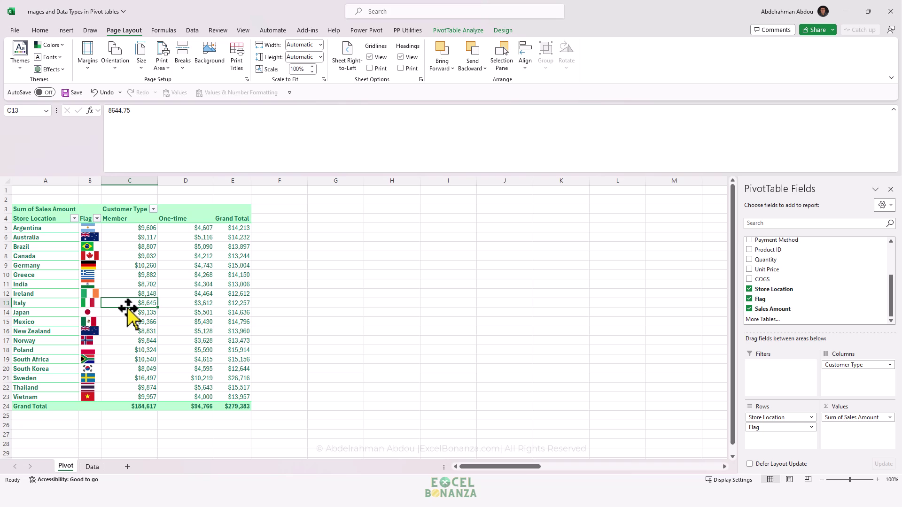
left_click(46, 264)
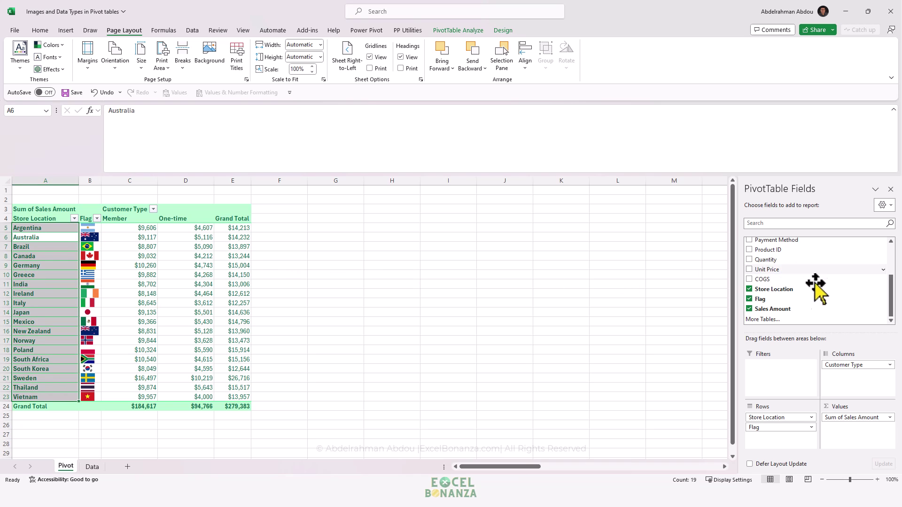
left_click(53, 276)
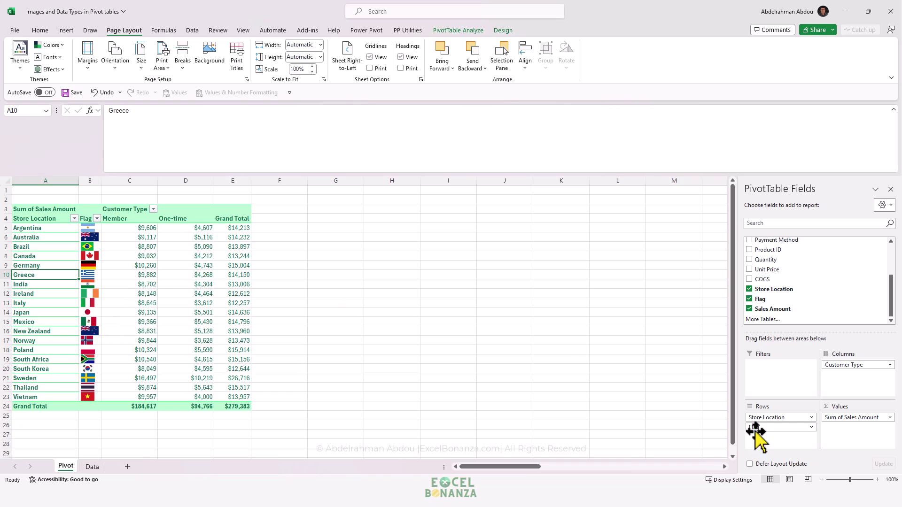
left_click(90, 219)
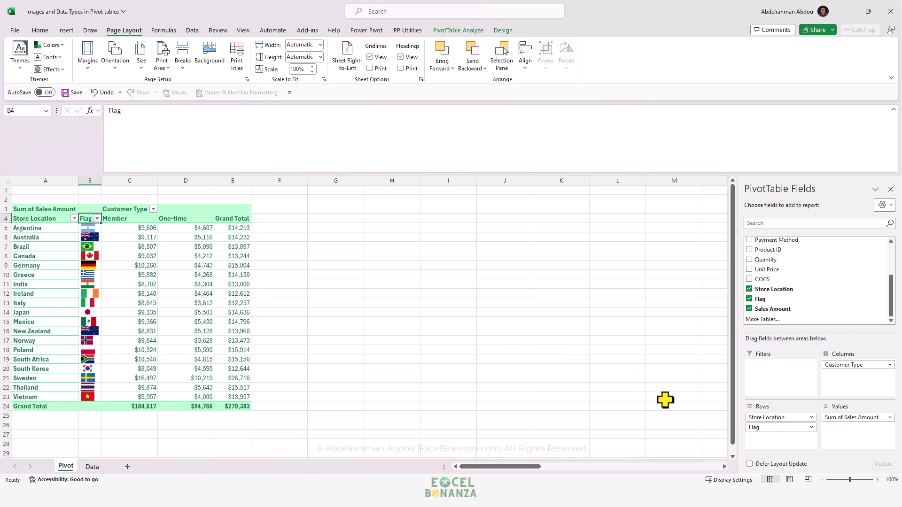
left_click_drag(770, 429, 793, 425)
left_click(141, 310)
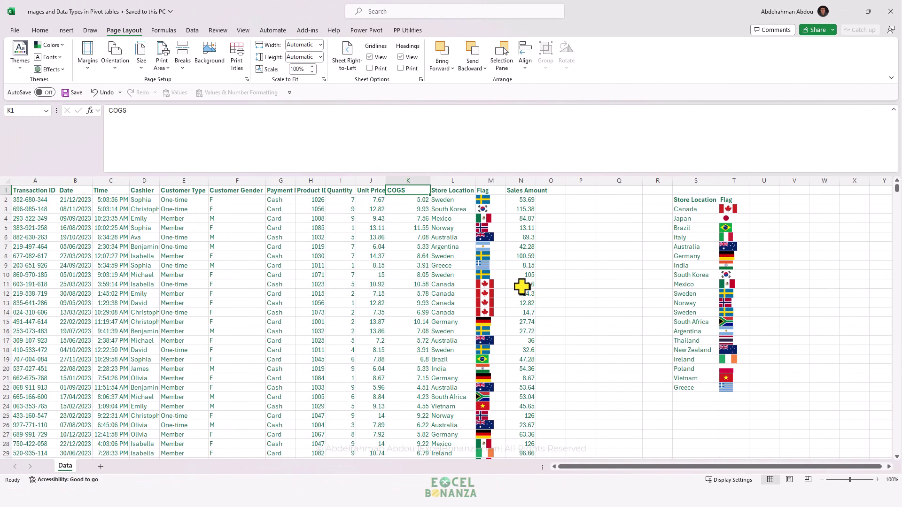
left_click(434, 275)
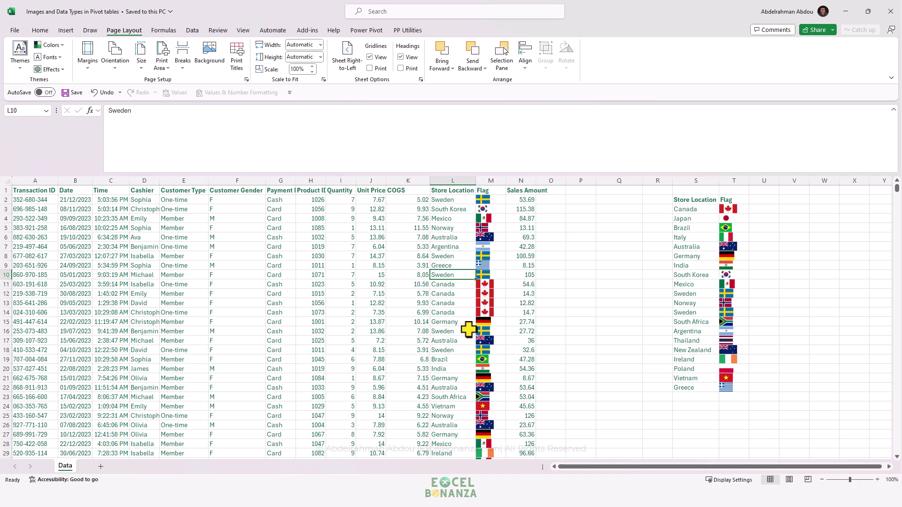
left_click(487, 201)
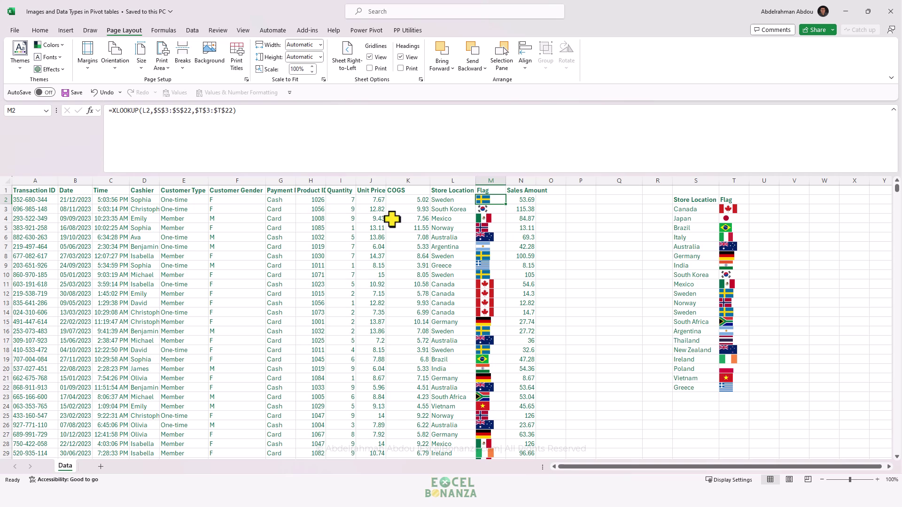
left_click_drag(35, 190, 511, 410)
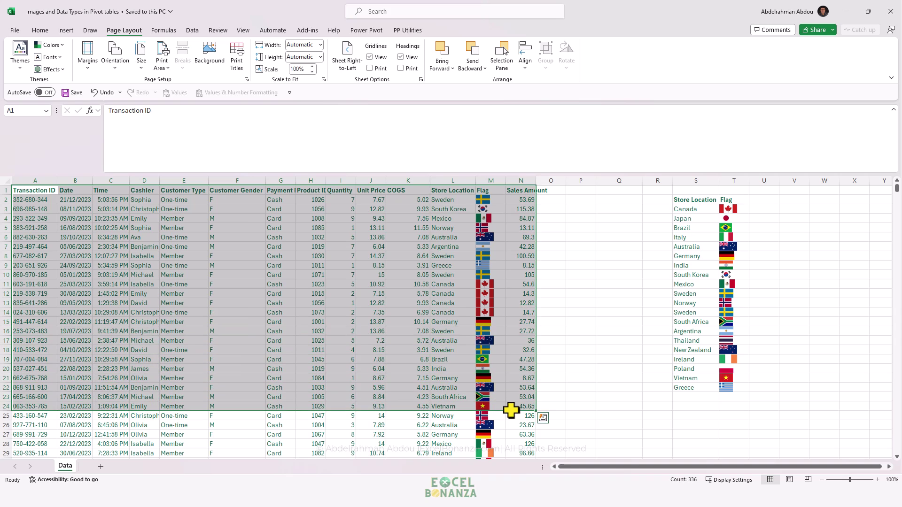
key("ctrl+shift+Down")
key("ctrl+Home")
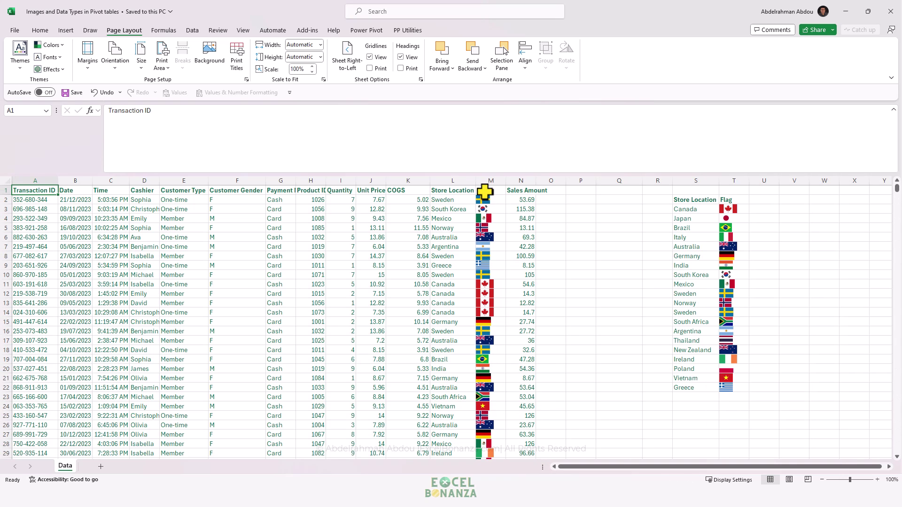
left_click(484, 191)
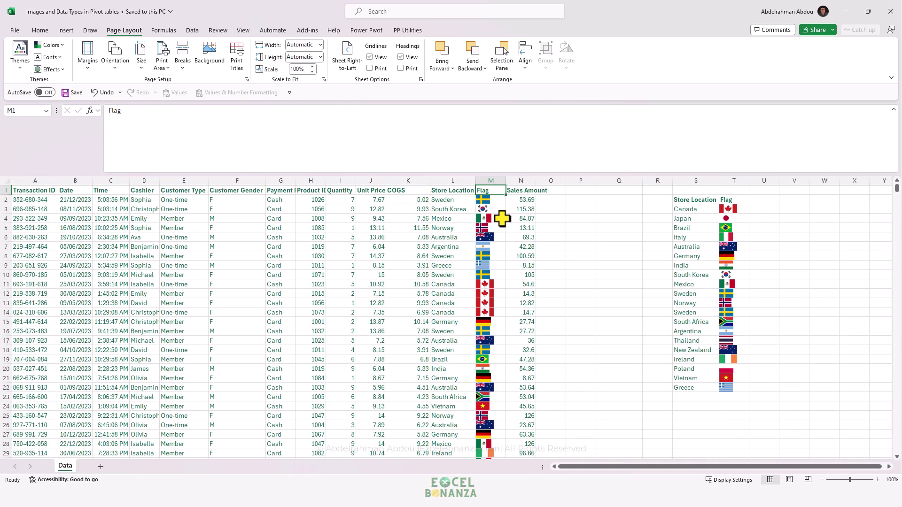
left_click(489, 201)
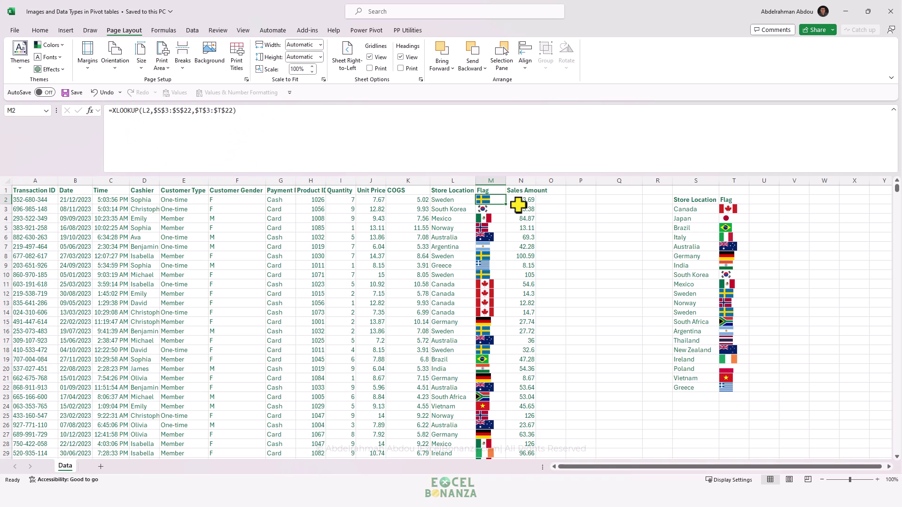
left_click_drag(700, 202, 725, 390)
left_click(700, 309)
left_click(735, 209)
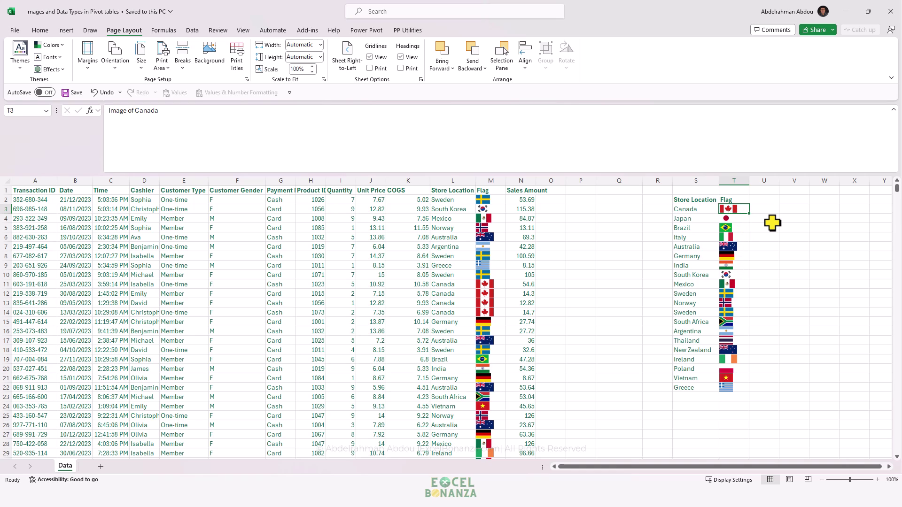
Delete Canada's flag from T3 and start placing an online picture in the cell
key("Delete")
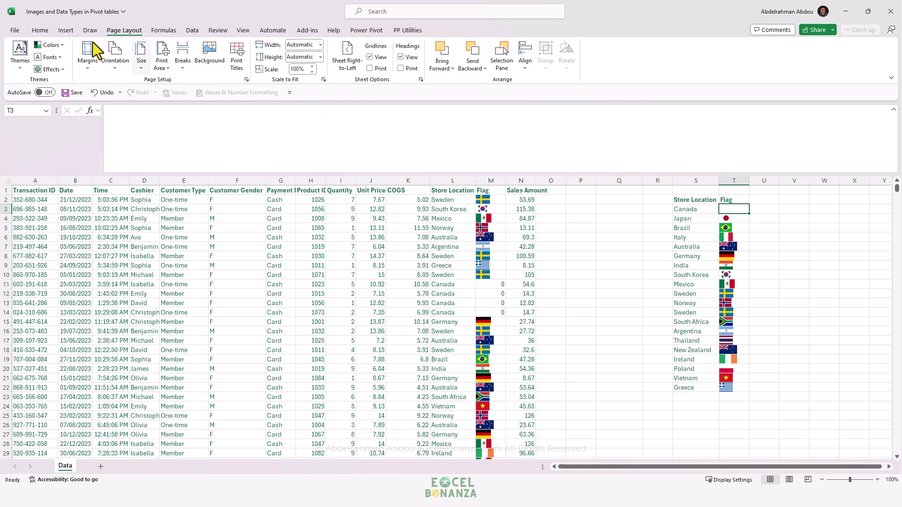
left_click(65, 31)
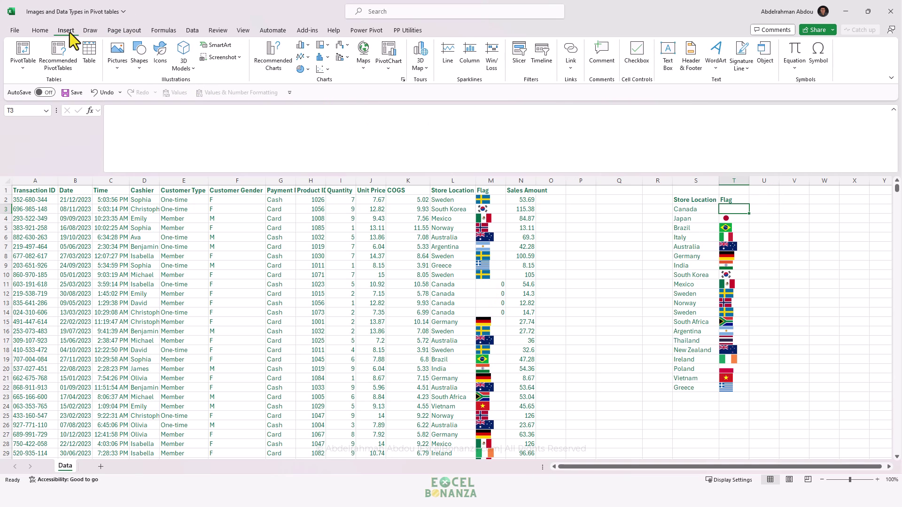
left_click(118, 66)
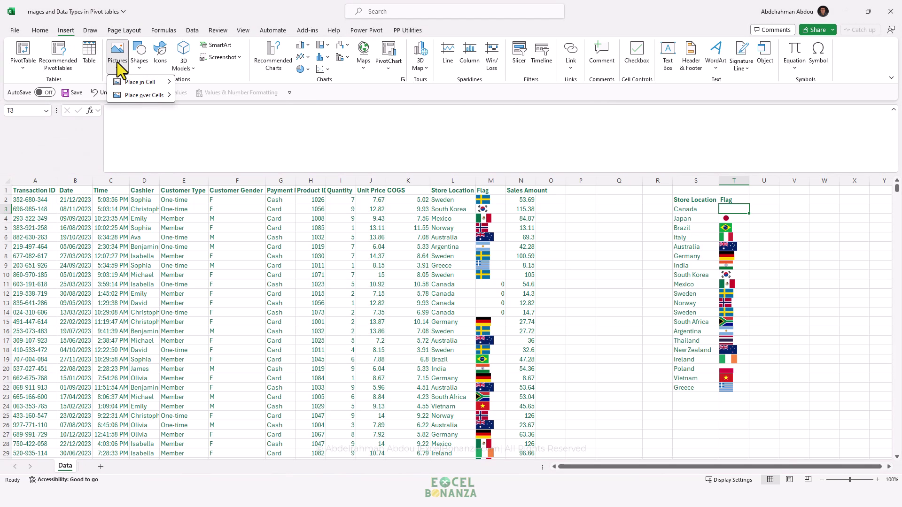
mouse_move(131, 86)
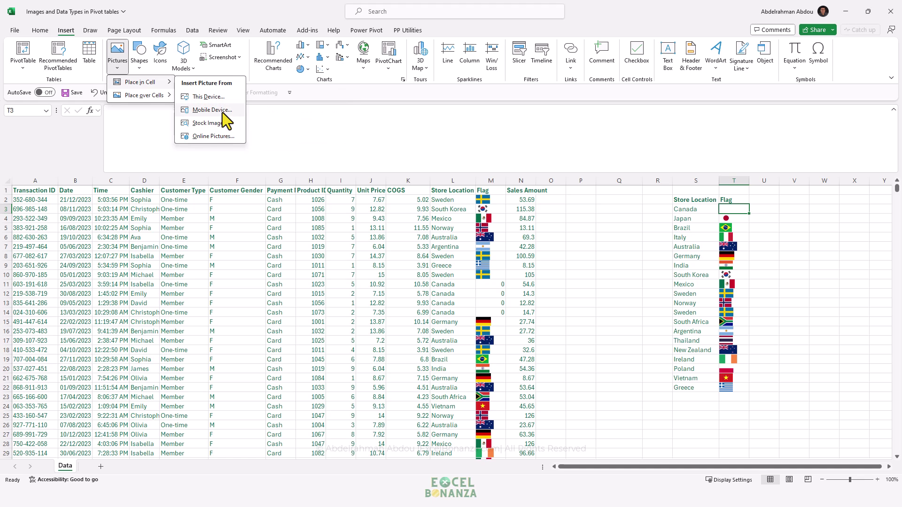
left_click(211, 138)
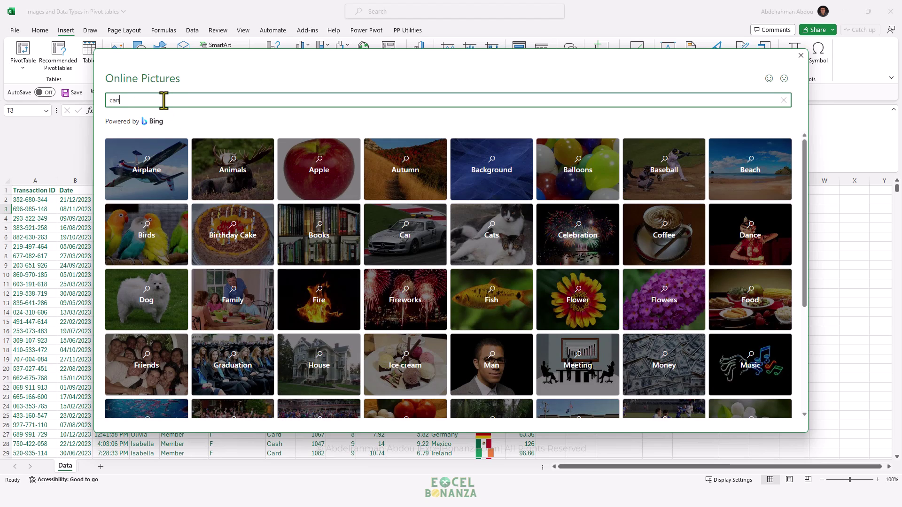
Search online pictures for 'canada flag' and insert the first result into T3
type("canada flag")
key("Return")
left_click(194, 206)
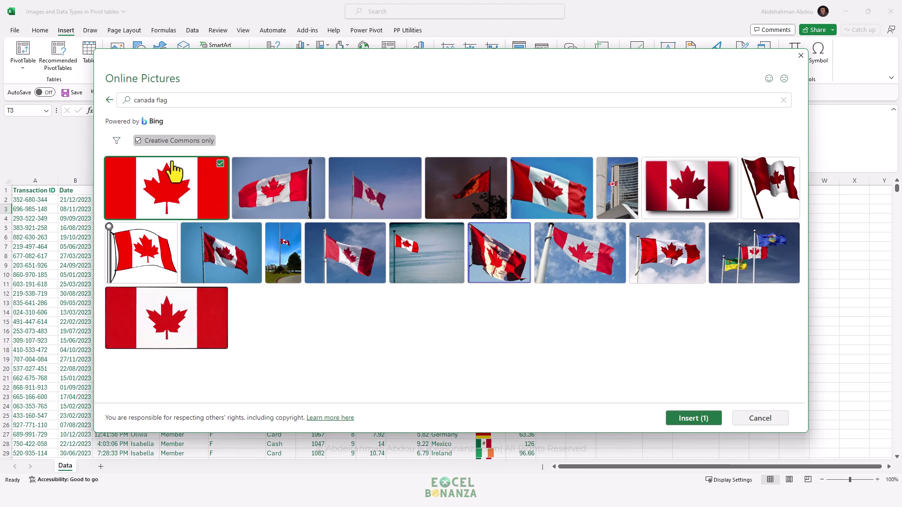
left_click(691, 419)
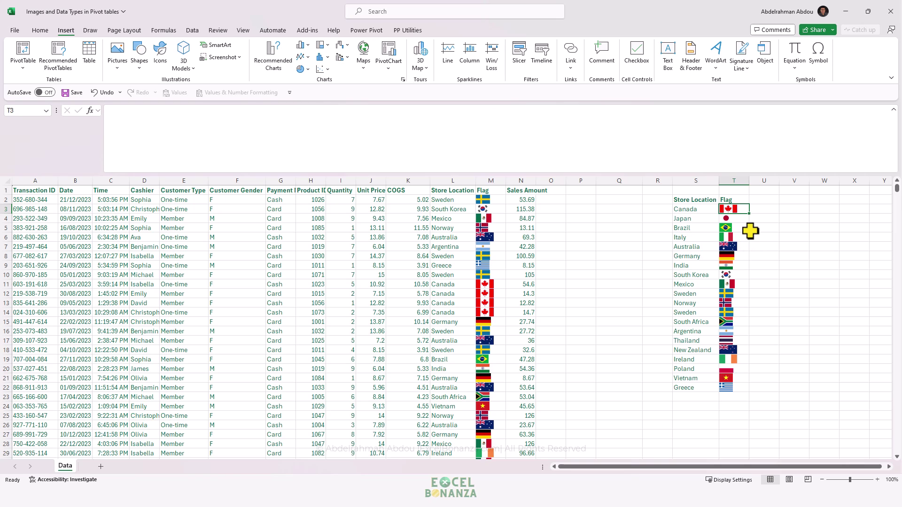
left_click(768, 209)
left_click(804, 210)
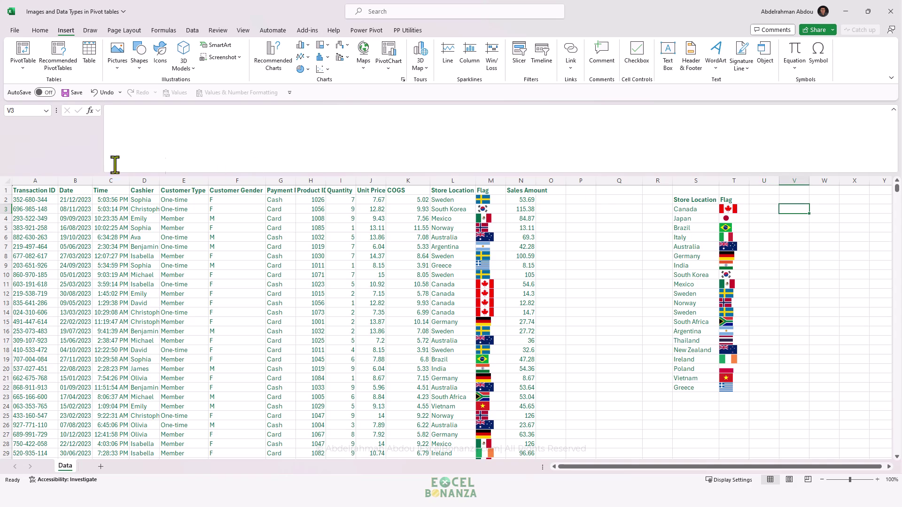
Maximise Chrome and bring up the options for the Wikipedia Canada flag image
key("alt+Tab")
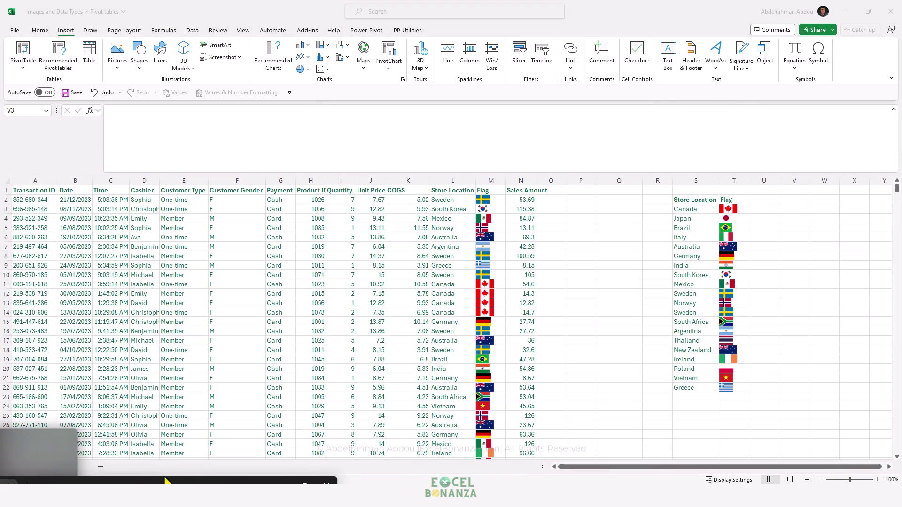
double_click(264, 160)
scroll(475, 265, "up", 5)
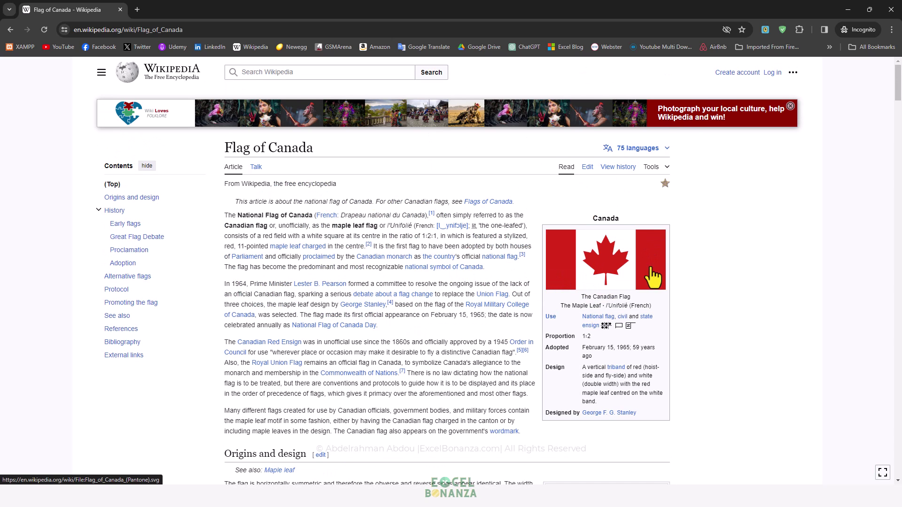
right_click(615, 268)
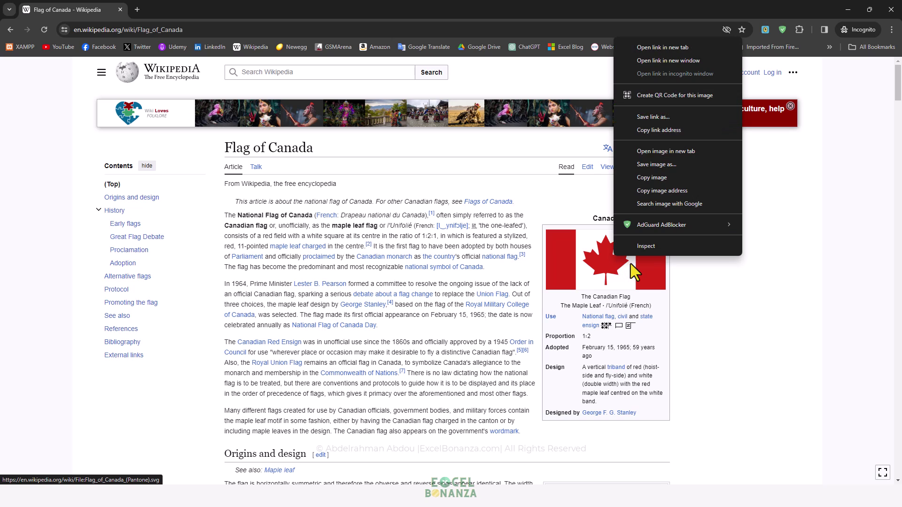
Copy the Canada flag image address and select cell T3 back in Excel
left_click(669, 190)
key("alt+Tab")
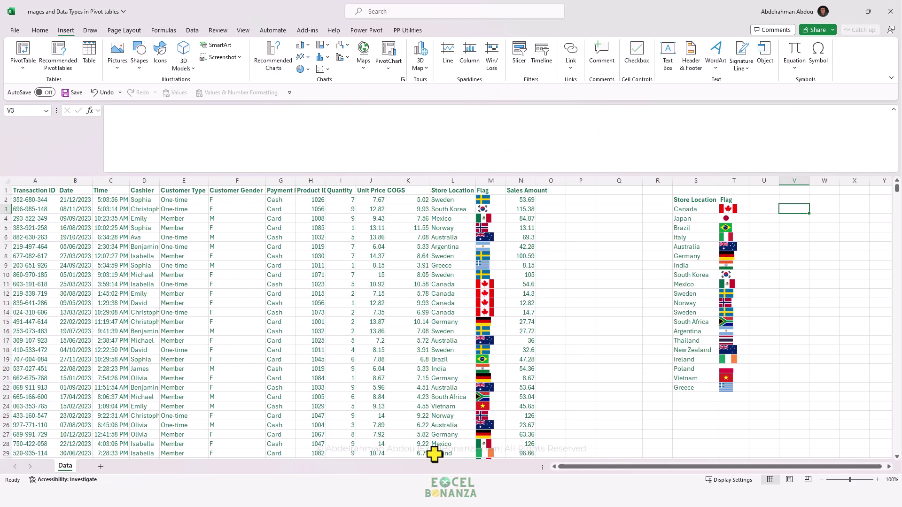
key("Left")
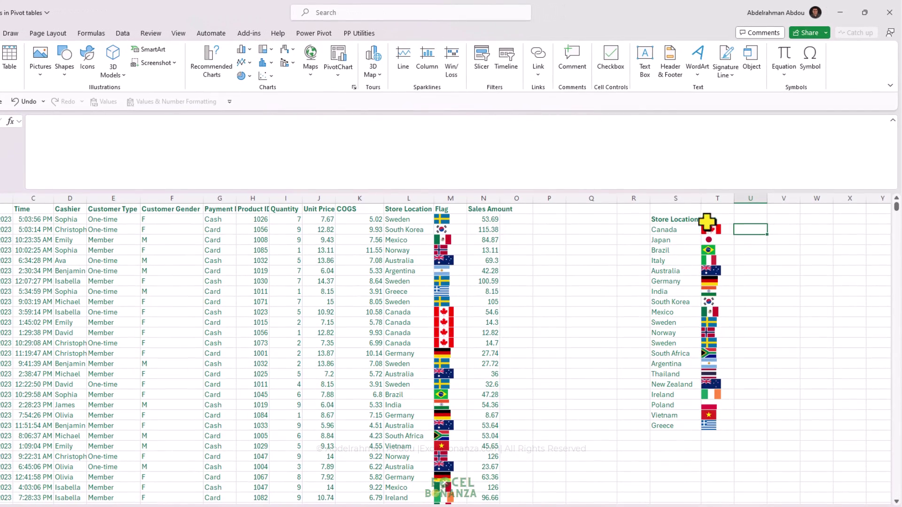
left_click(707, 220)
left_click(713, 229)
Enter =IMAGE("...Flag_of_Canada...") in T3 using the pasted Wikimedia image address
type("=imag")
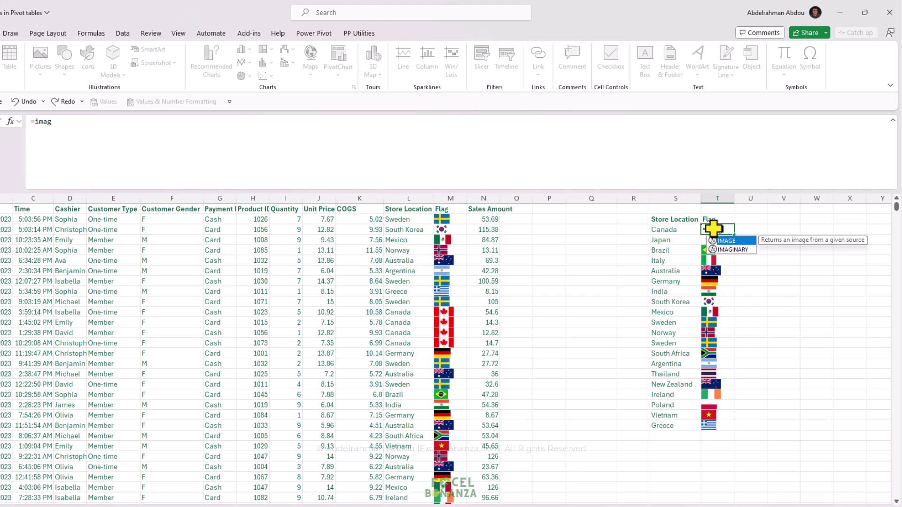
key("Tab")
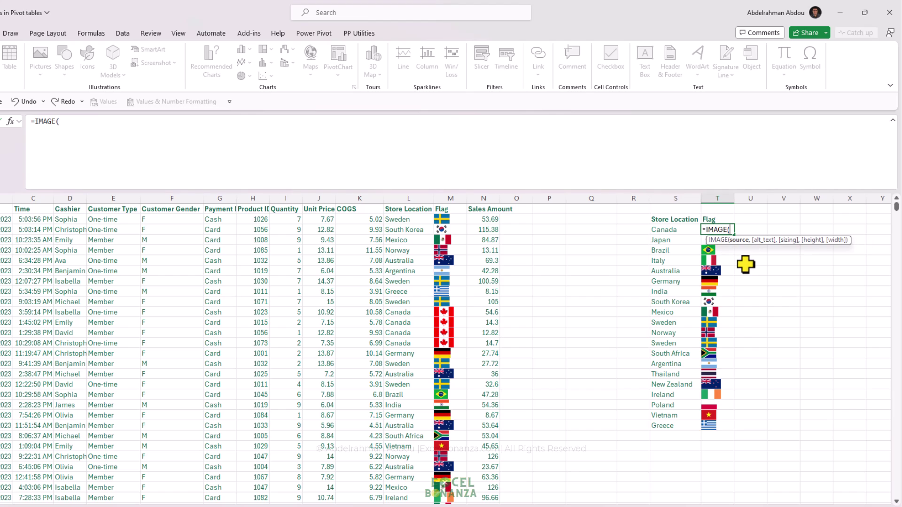
type("\"")
key("ctrl+v")
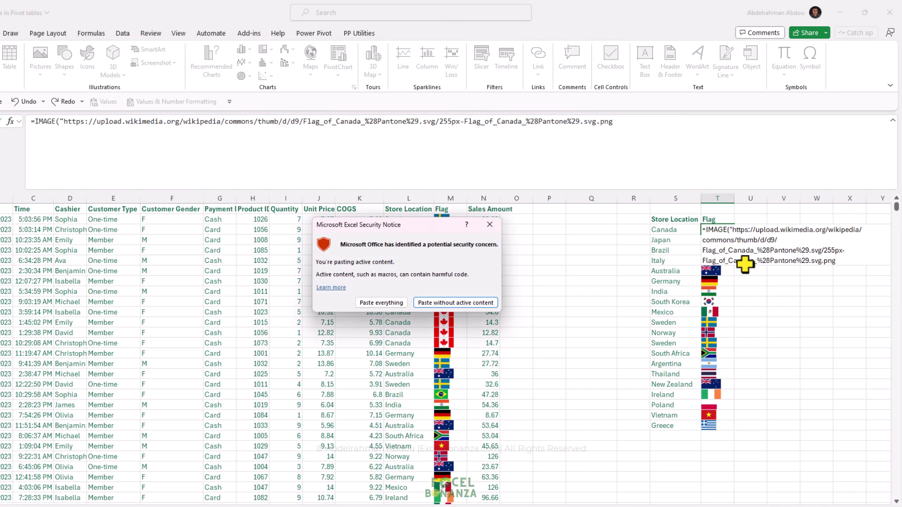
left_click(461, 301)
left_click(628, 122)
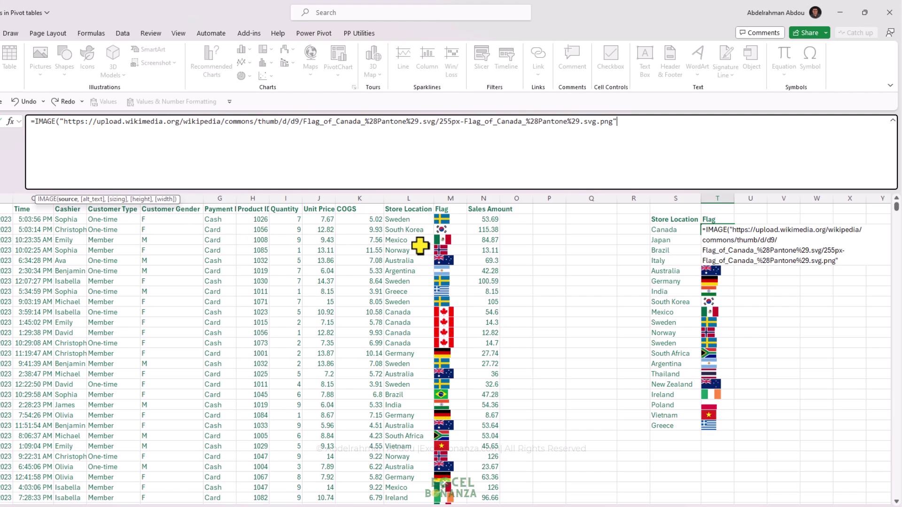
type(")")
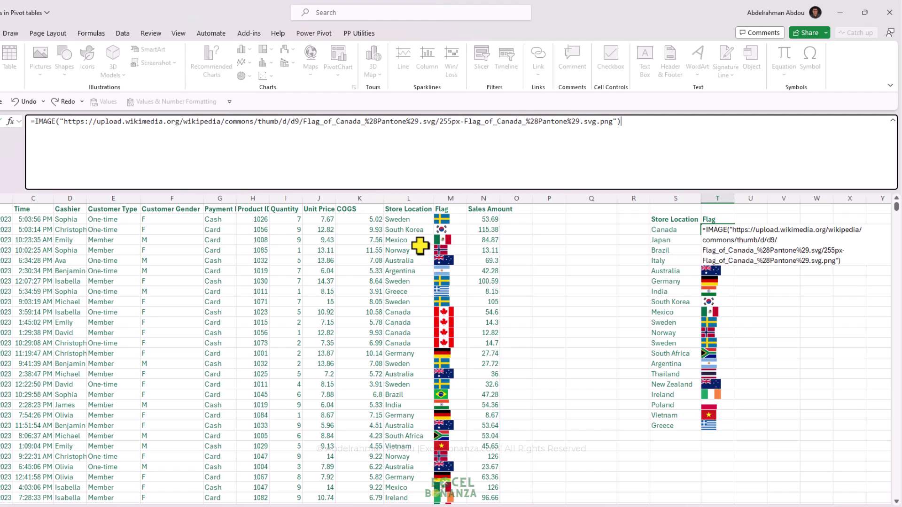
key("Return")
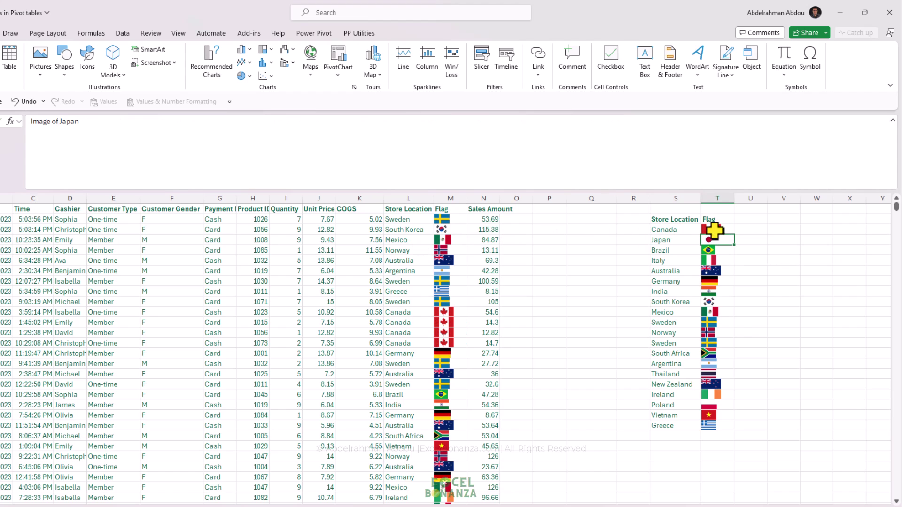
left_click(717, 229)
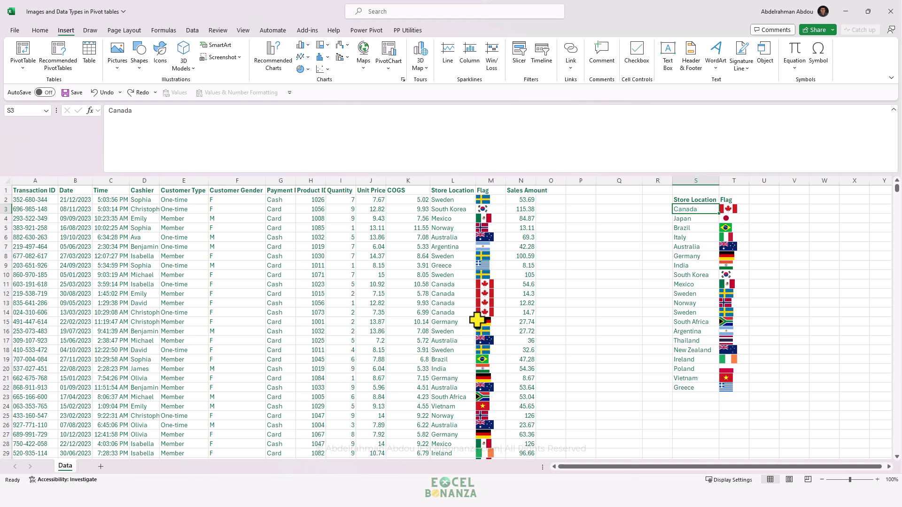
Select the store location list S3:S22, Canada through Greece
left_click(704, 229)
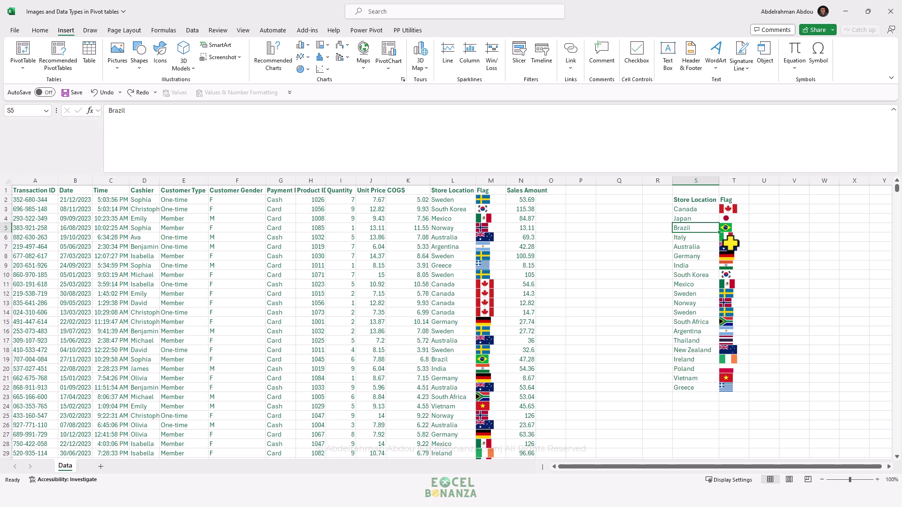
left_click_drag(701, 211, 701, 386)
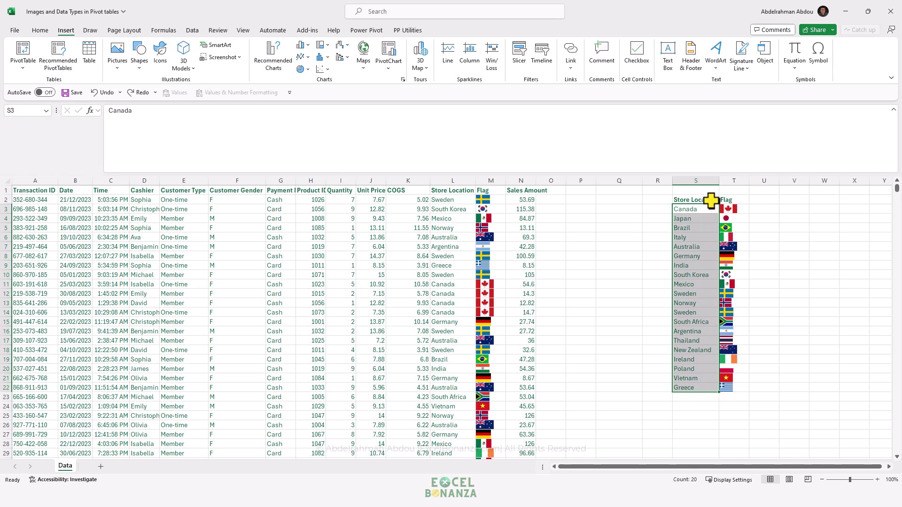
Convert the store locations in S3:S22 to the Geography data type
left_click(193, 31)
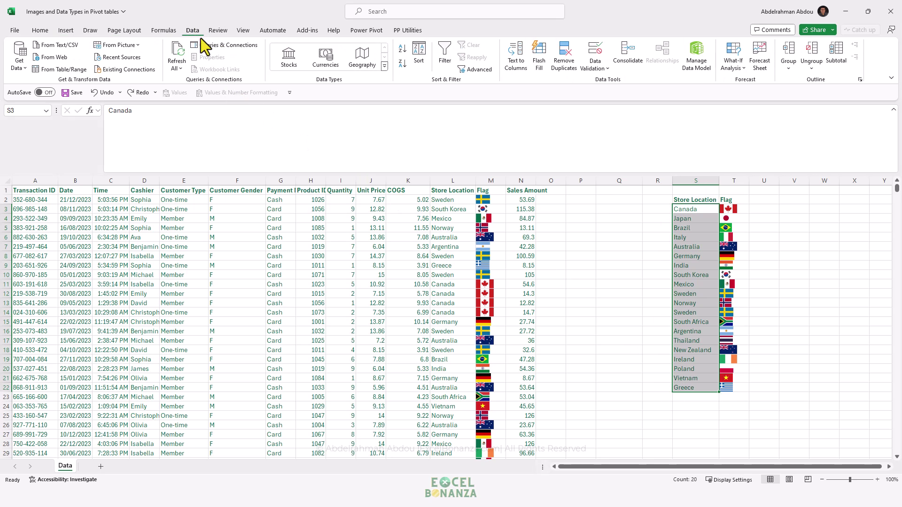
left_click(369, 61)
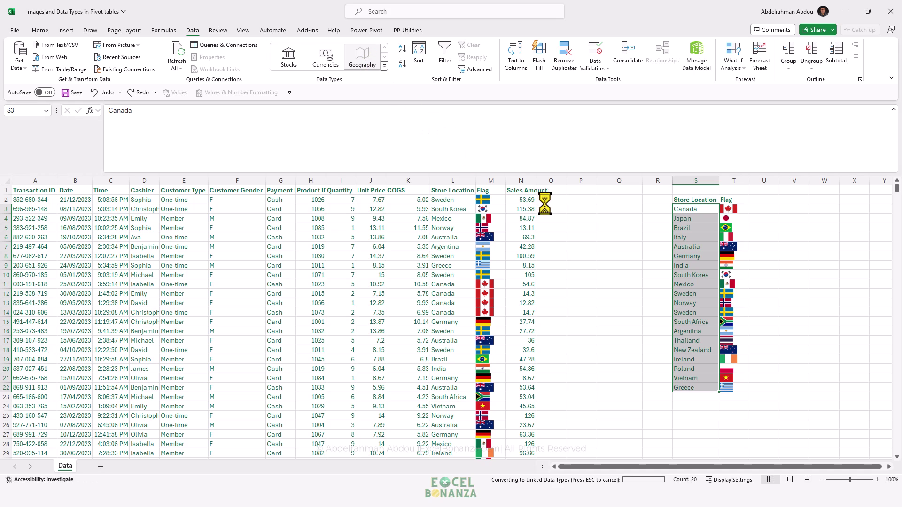
left_click(702, 210)
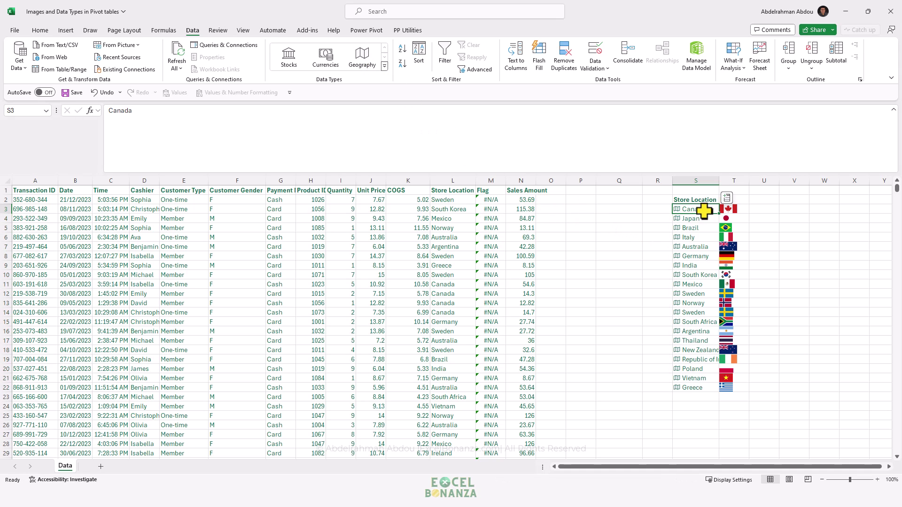
left_click(488, 199)
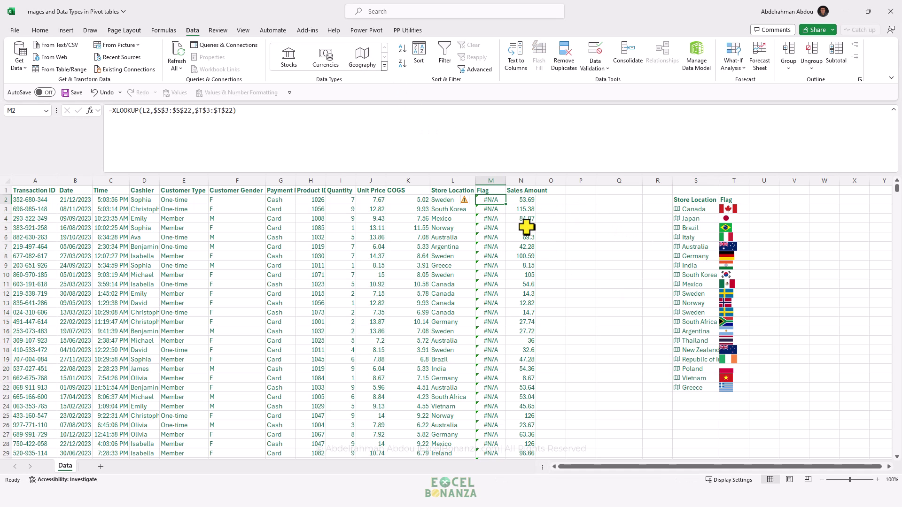
left_click(707, 211)
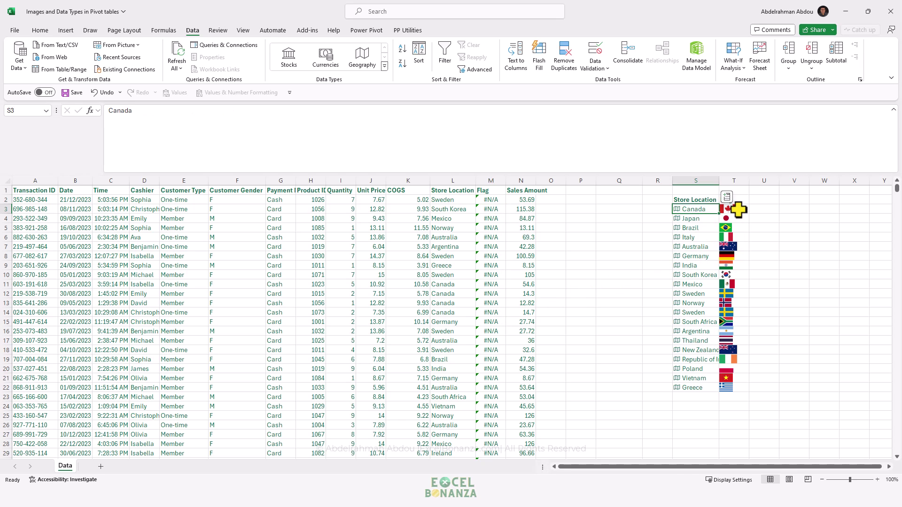
Clear T3:T22 and fill the Flag column with each country's Image field
left_click_drag(737, 208, 734, 390)
key("Delete")
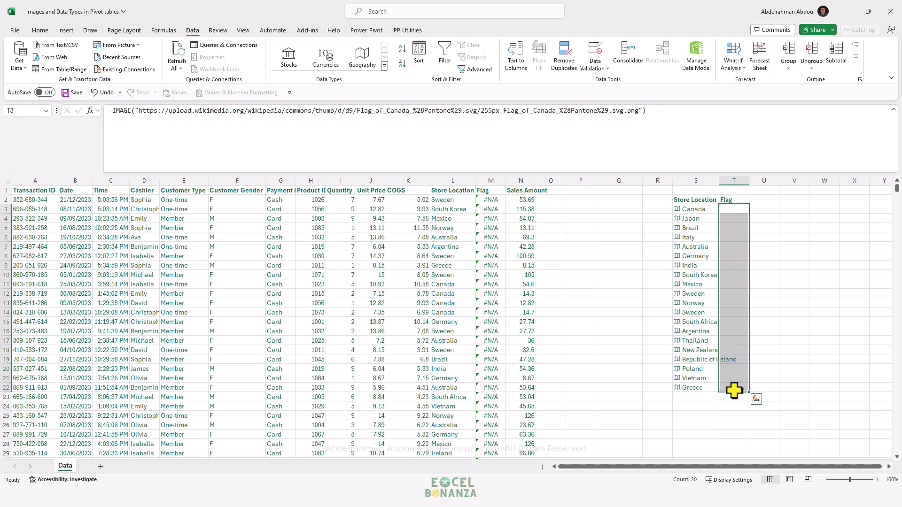
left_click_drag(695, 209, 699, 389)
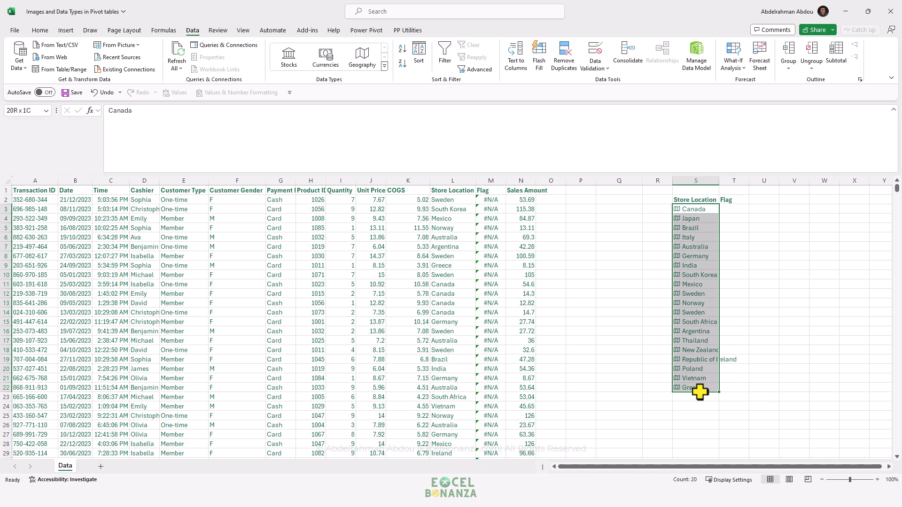
left_click(727, 198)
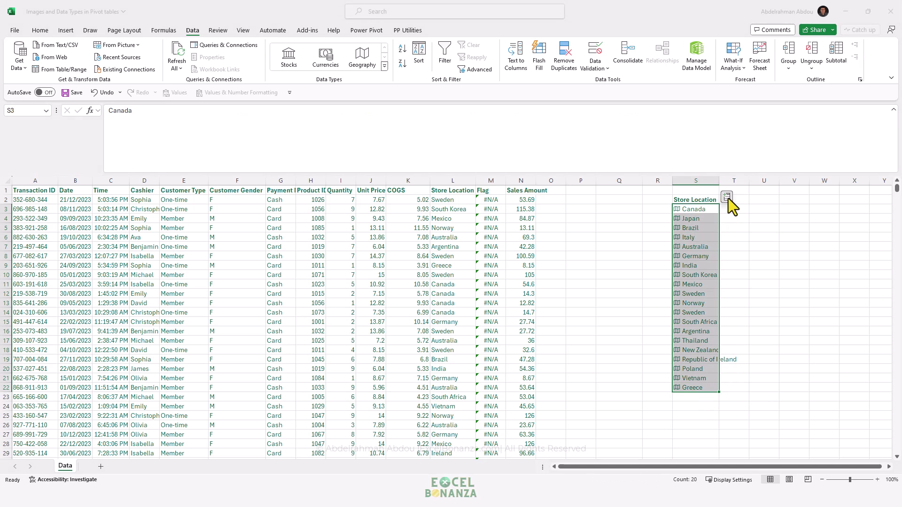
left_click(727, 198)
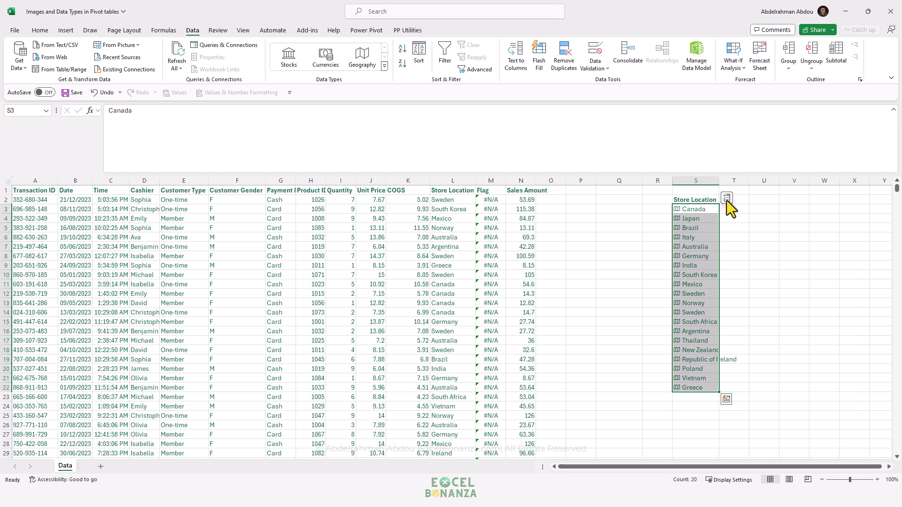
left_click(726, 199)
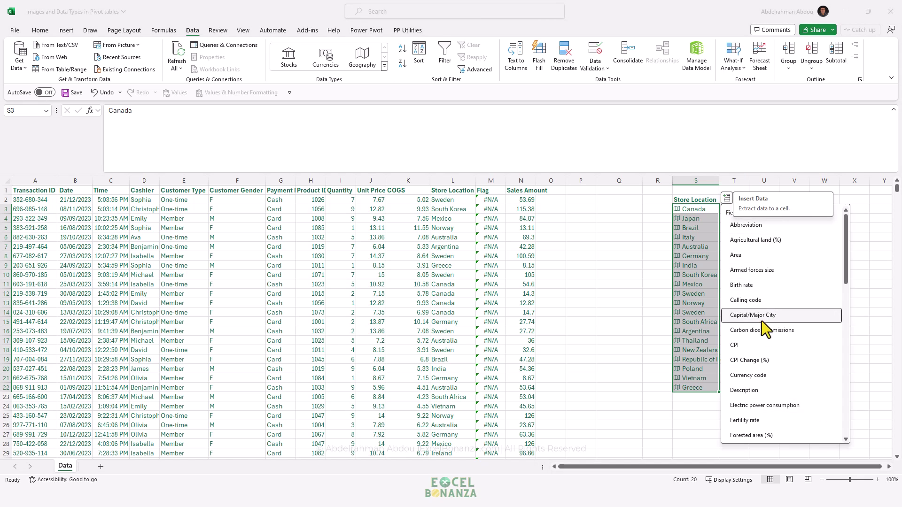
scroll(753, 334, "down", 3)
scroll(754, 328, "down", 1)
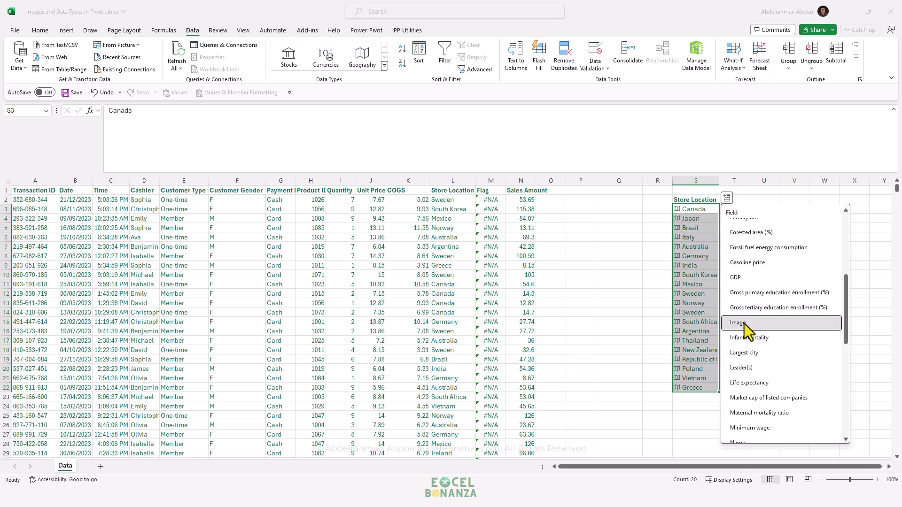
left_click(744, 327)
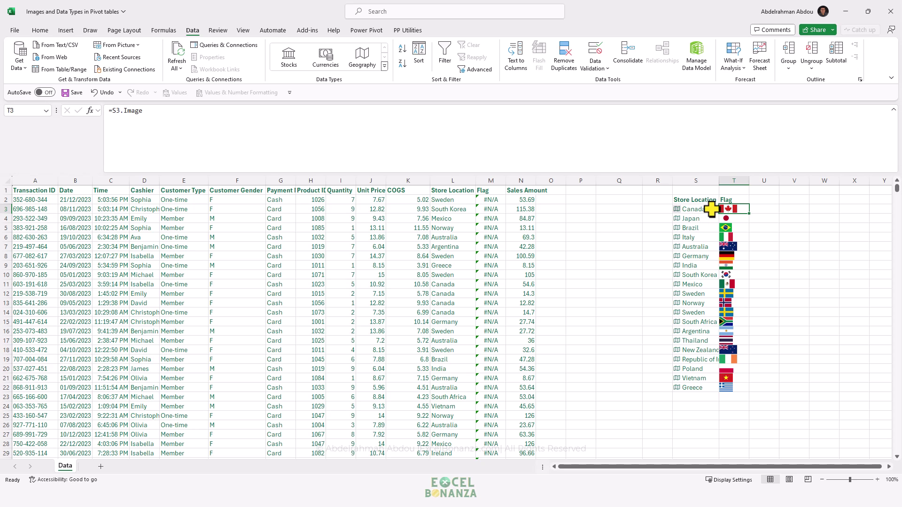
Copy T3:T22 and paste as values so the flags become fixed images
left_click_drag(735, 210, 731, 387)
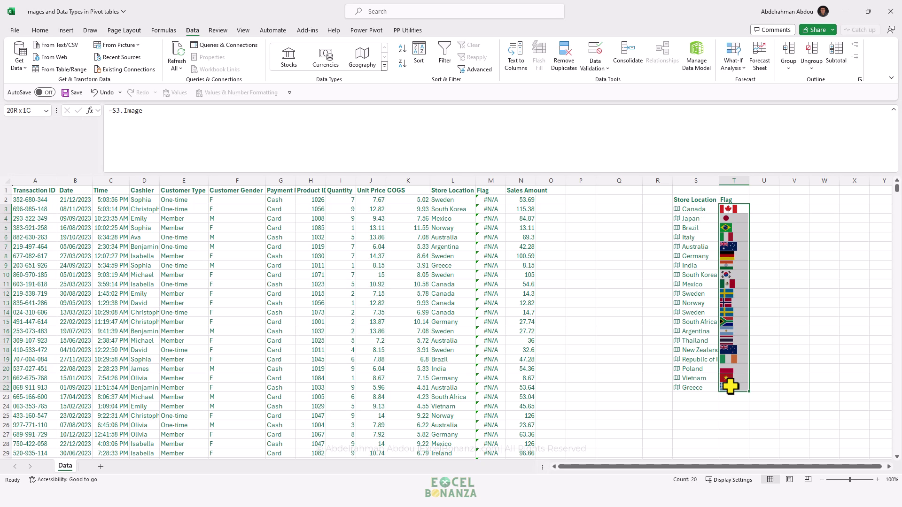
key("ctrl+c")
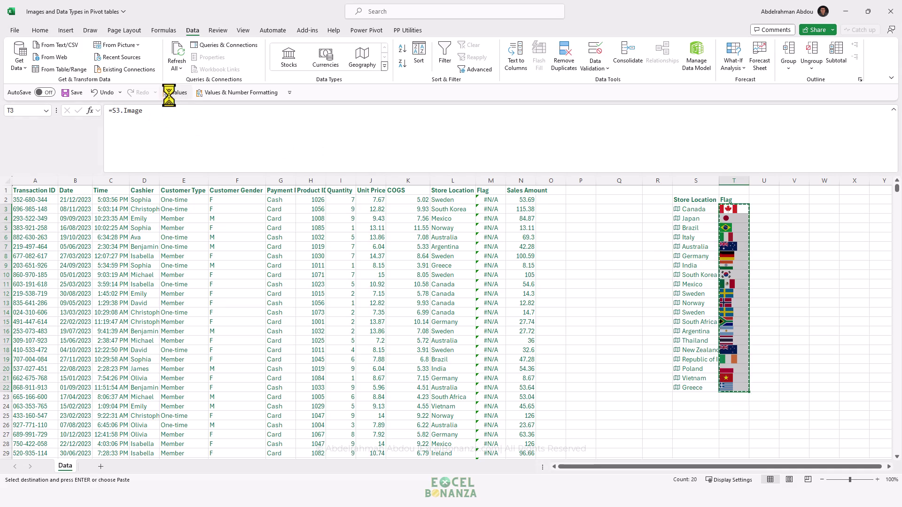
left_click(169, 94)
left_click(734, 218)
left_click(734, 256)
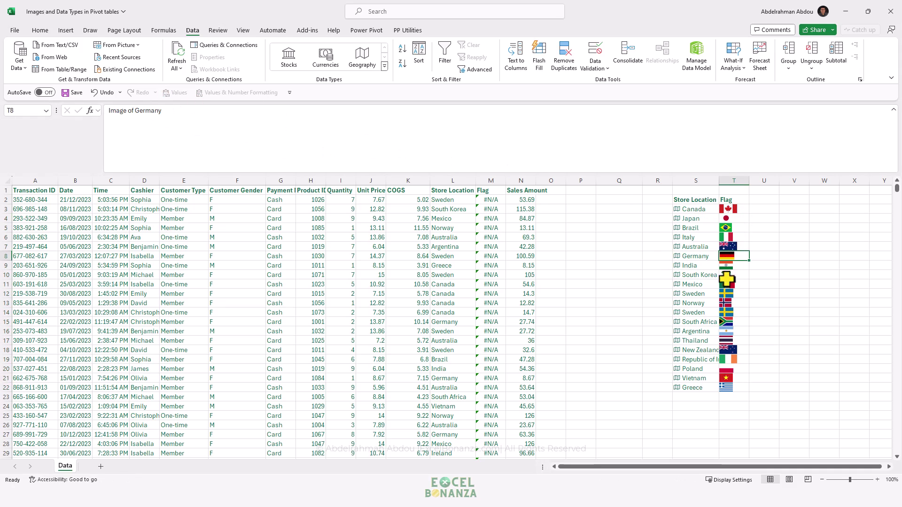
left_click(733, 386)
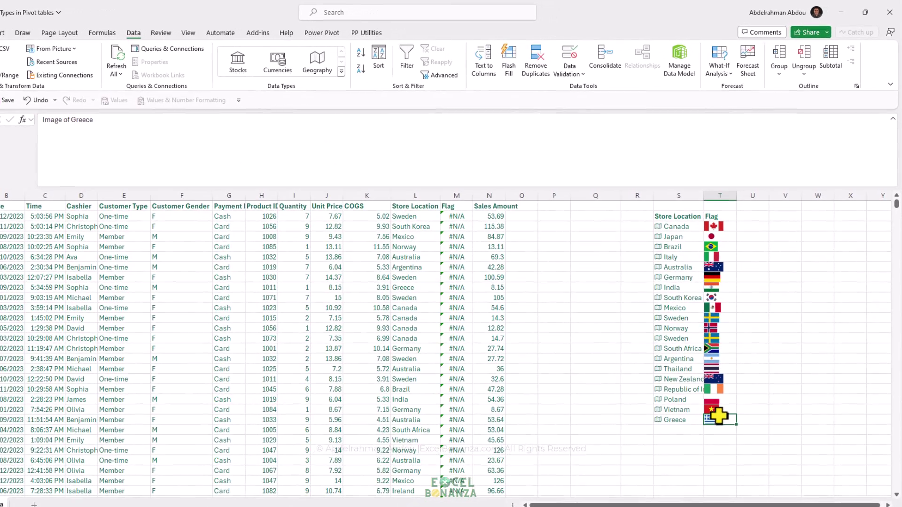
left_click(713, 228)
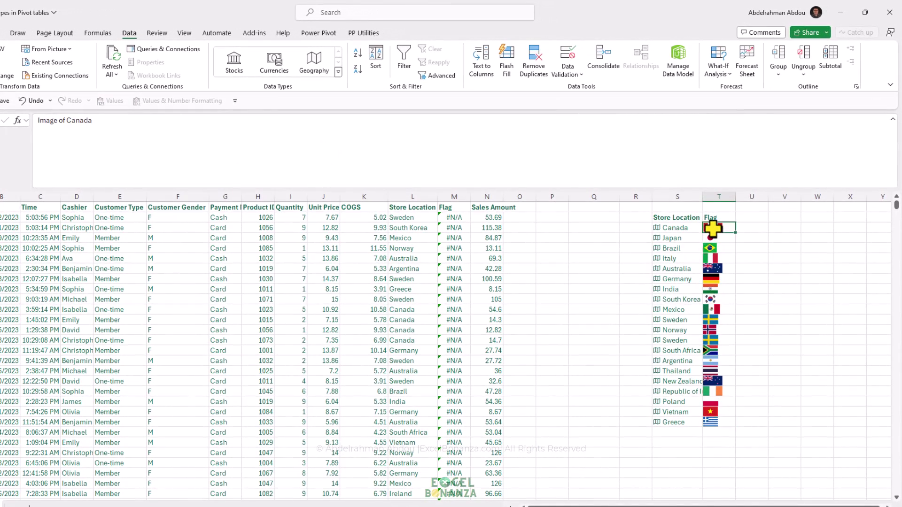
left_click_drag(712, 228, 711, 426)
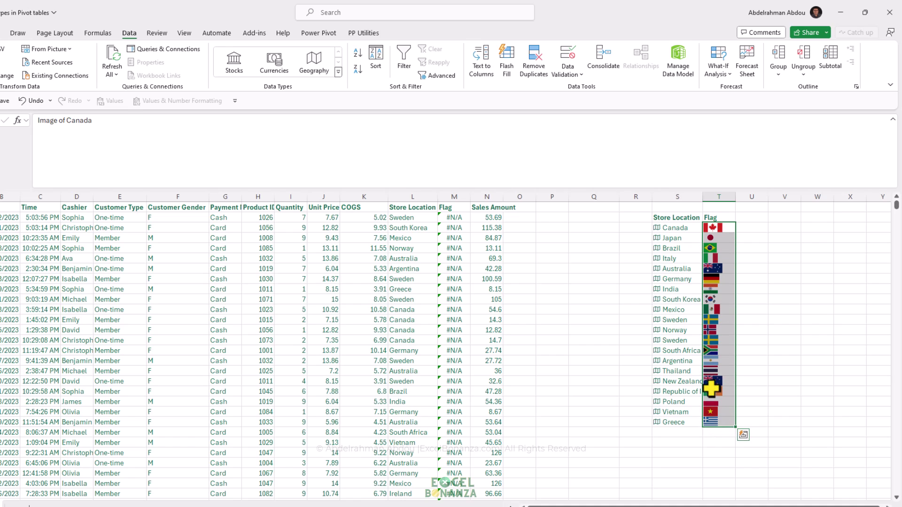
left_click(713, 280)
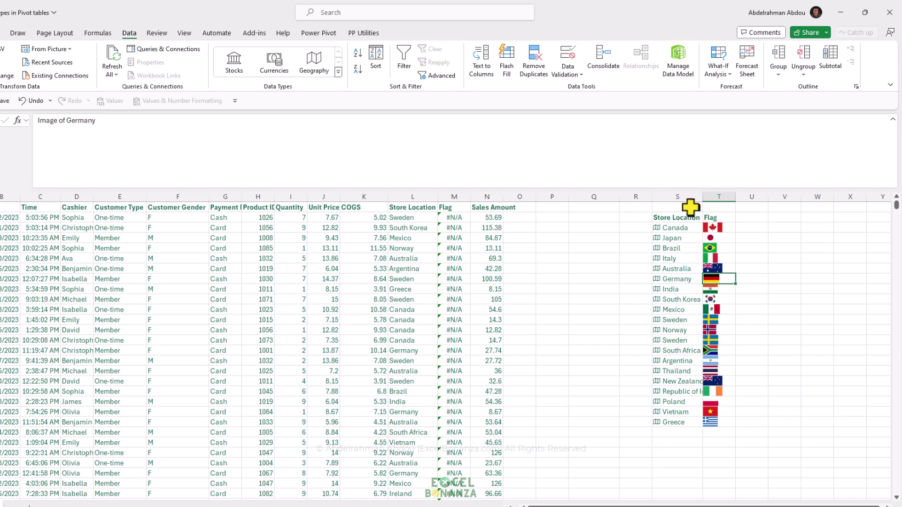
Autofit column S so 'Republic of Ireland' shows in full
double_click(703, 196)
left_click(682, 393)
left_click_drag(682, 395, 681, 393)
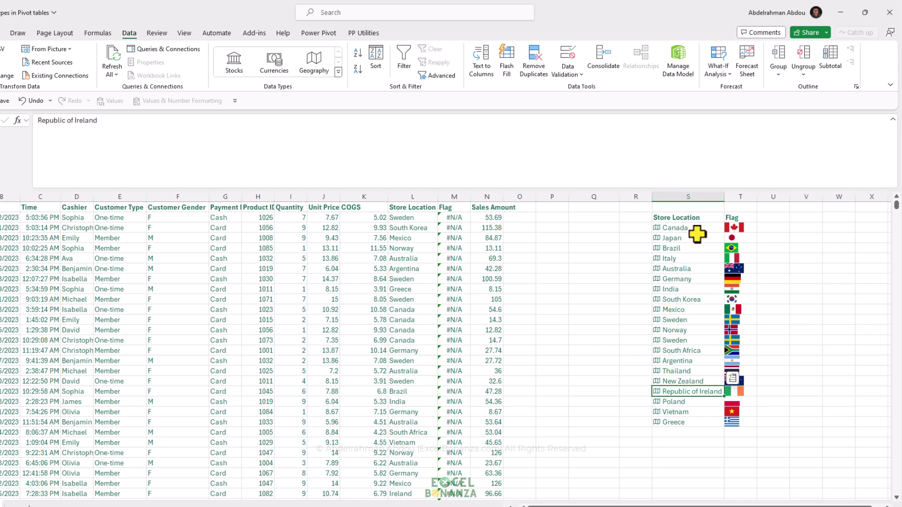
Convert the Geography store locations back to plain text
left_click_drag(694, 228, 707, 429)
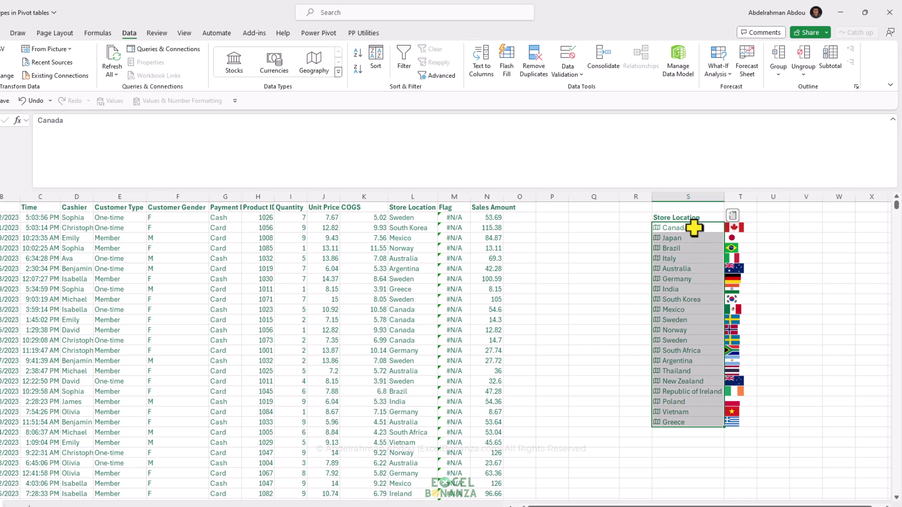
right_click(695, 228)
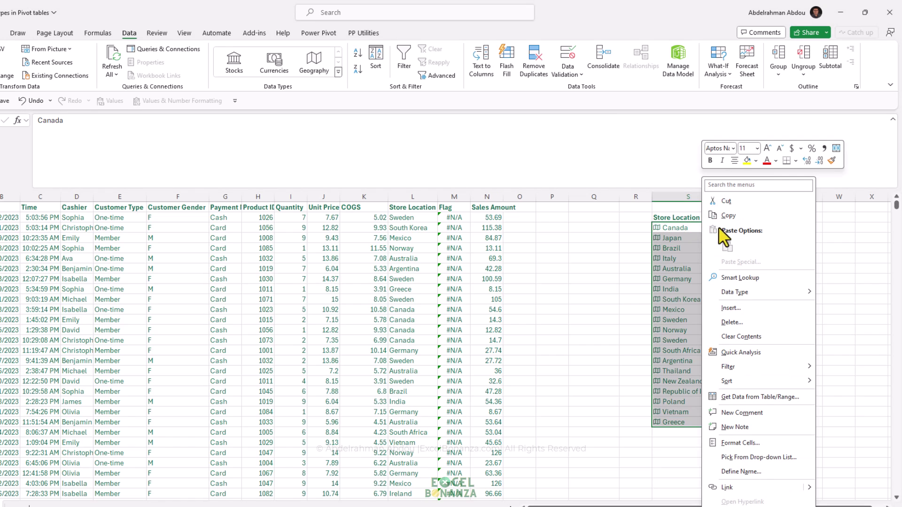
mouse_move(754, 292)
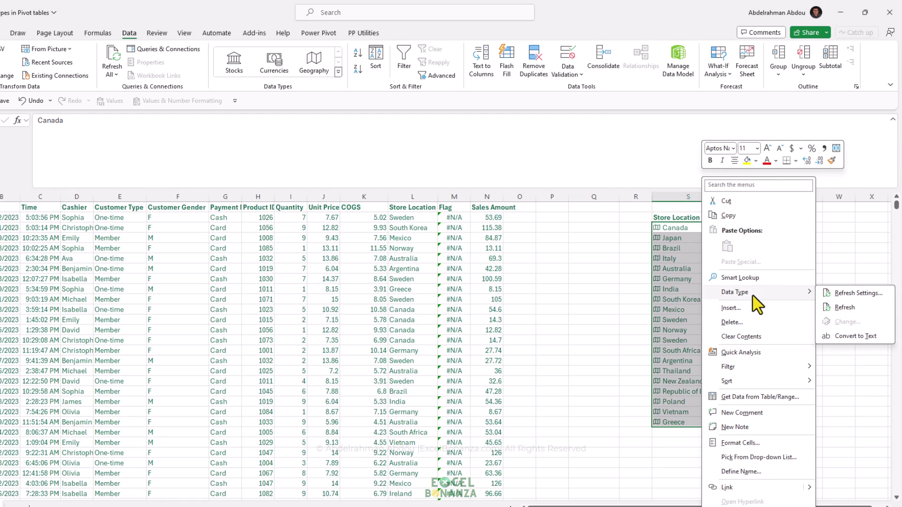
left_click(846, 336)
left_click(691, 229)
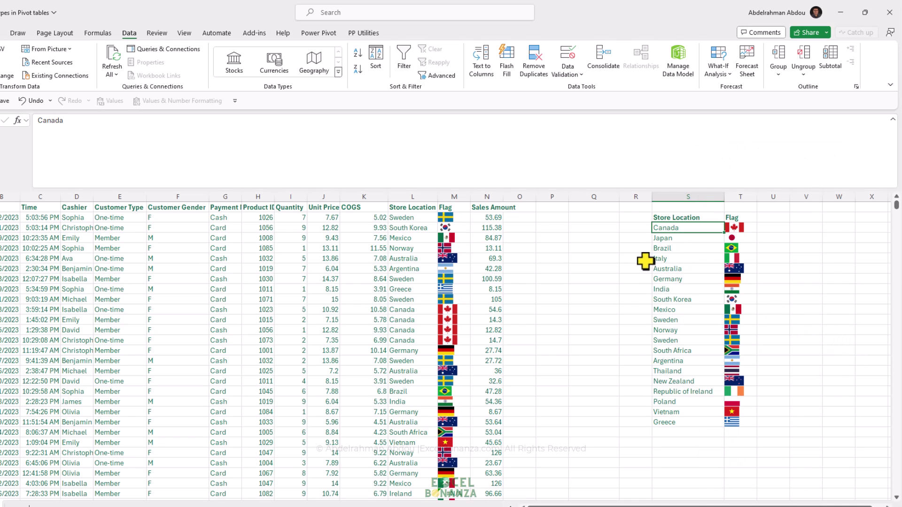
Inspect the Ireland transaction rows whose flag lookup returns #N/A
left_click(414, 228)
key("Up")
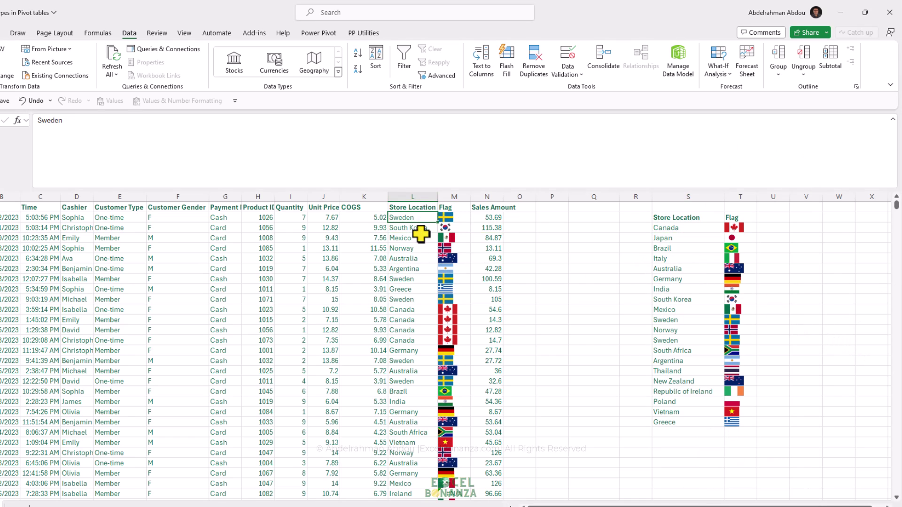
key("Right")
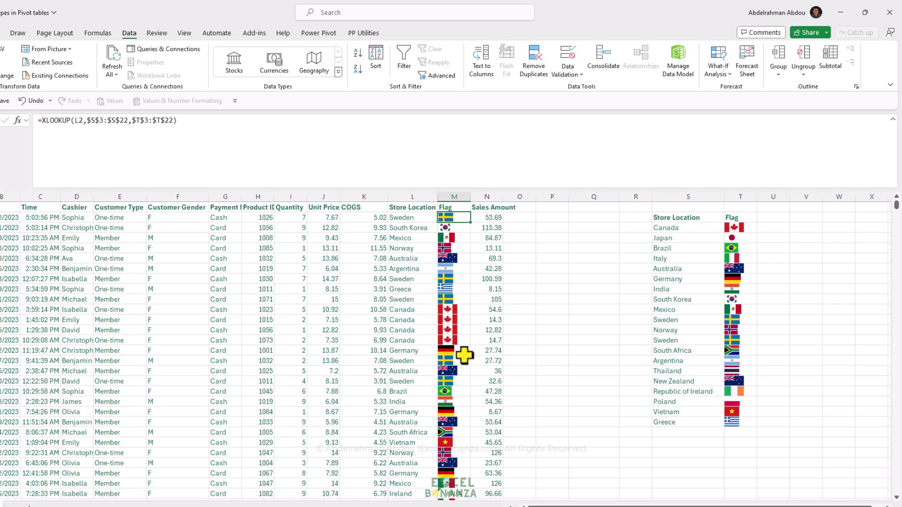
scroll(463, 438, "down", 3)
left_click(455, 401)
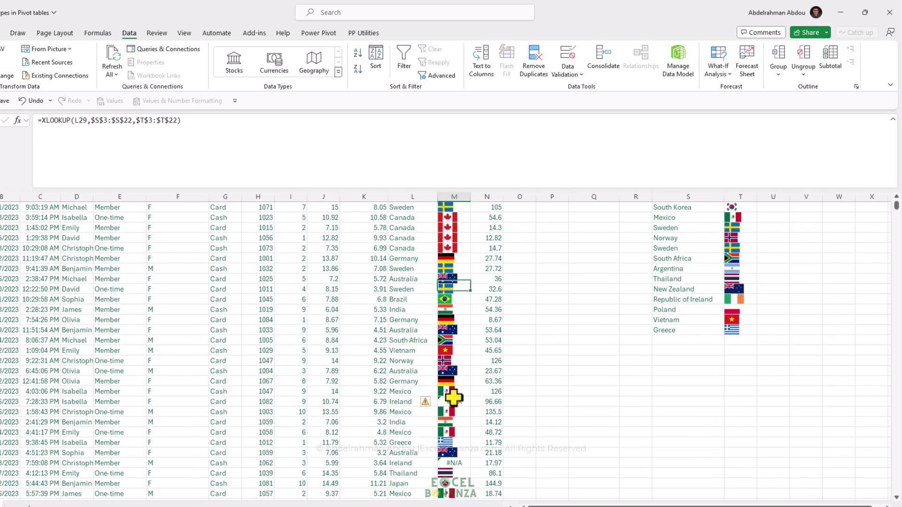
left_click(404, 401)
Rename the 'Republic of Ireland' lookup entry to 'Ireland'
left_click(689, 298)
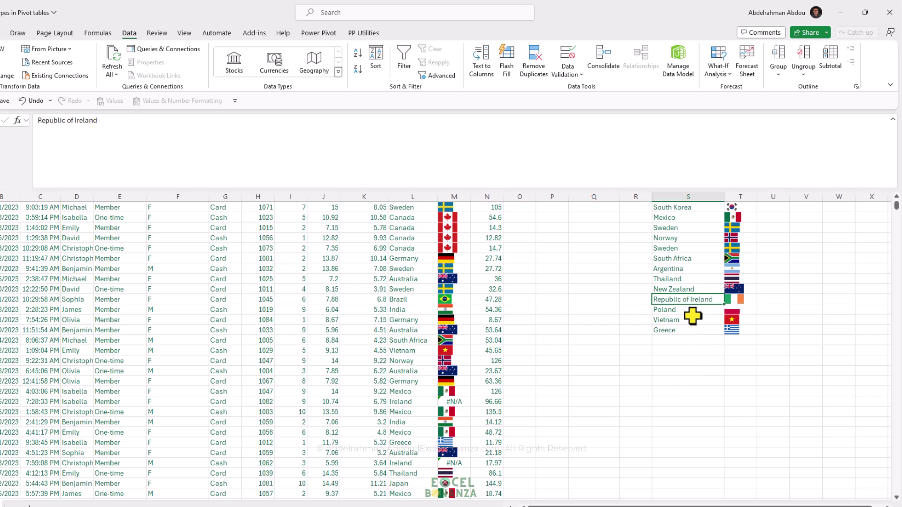
type("I")
key("Caps_Lock")
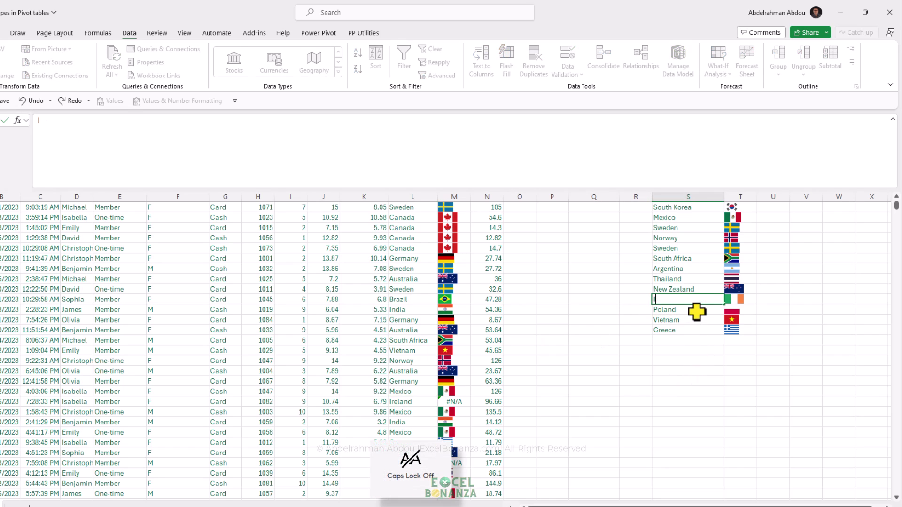
type("reland")
key("Return")
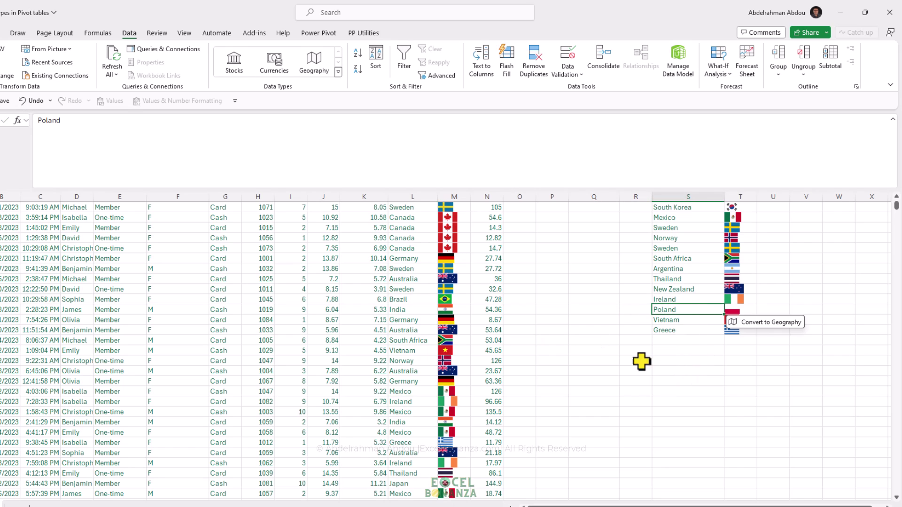
left_click(463, 431)
scroll(470, 462, "down", 8)
left_click(447, 422)
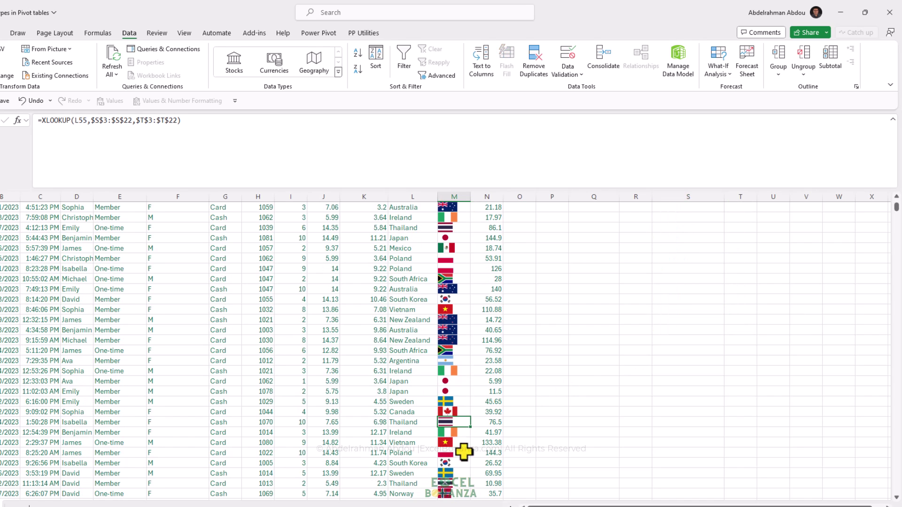
left_click(452, 401)
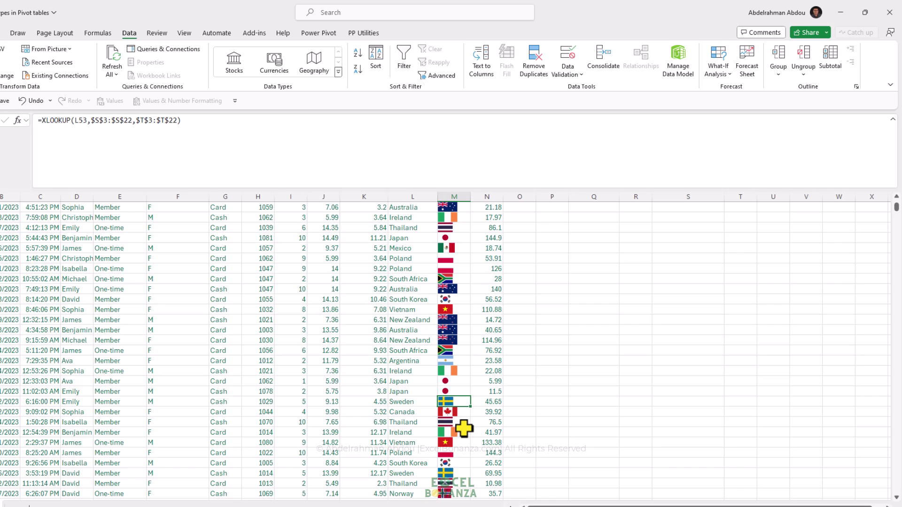
key("ctrl+Up")
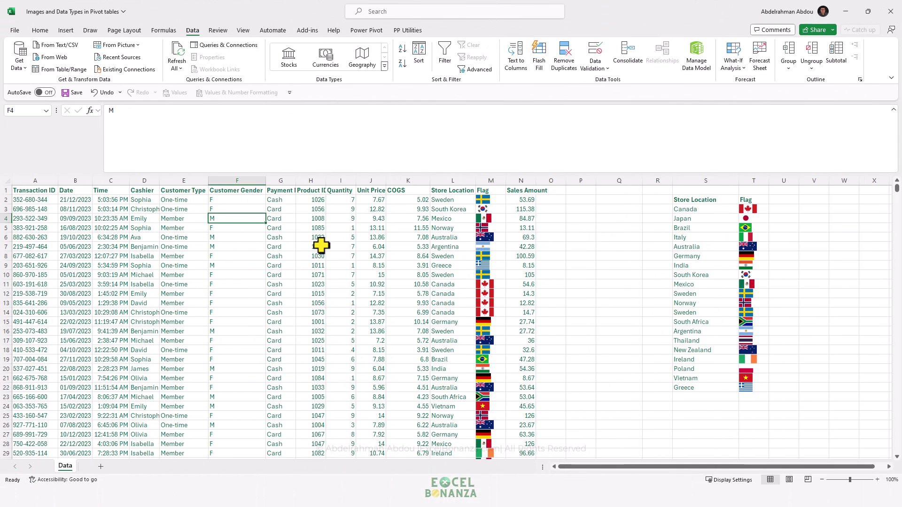
key("Up")
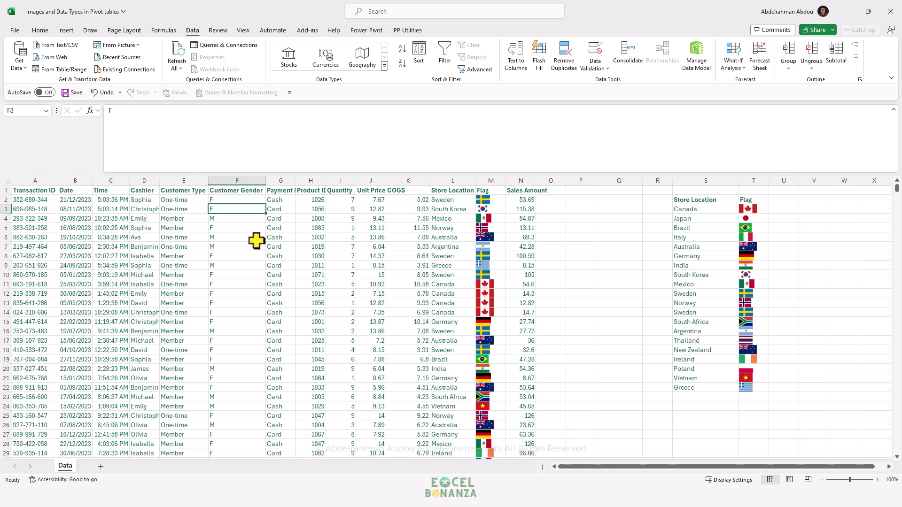
Convert the sales data range into a table with Ctrl+T
key("ctrl+t")
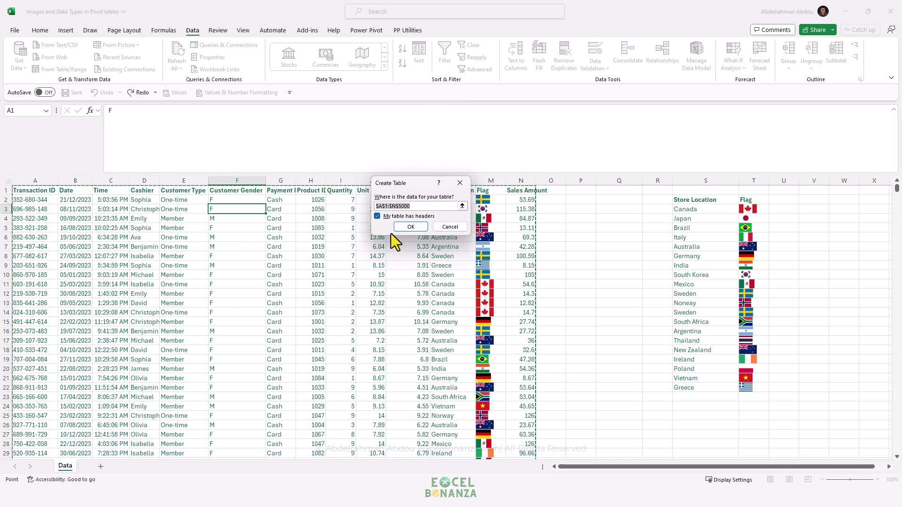
left_click(410, 227)
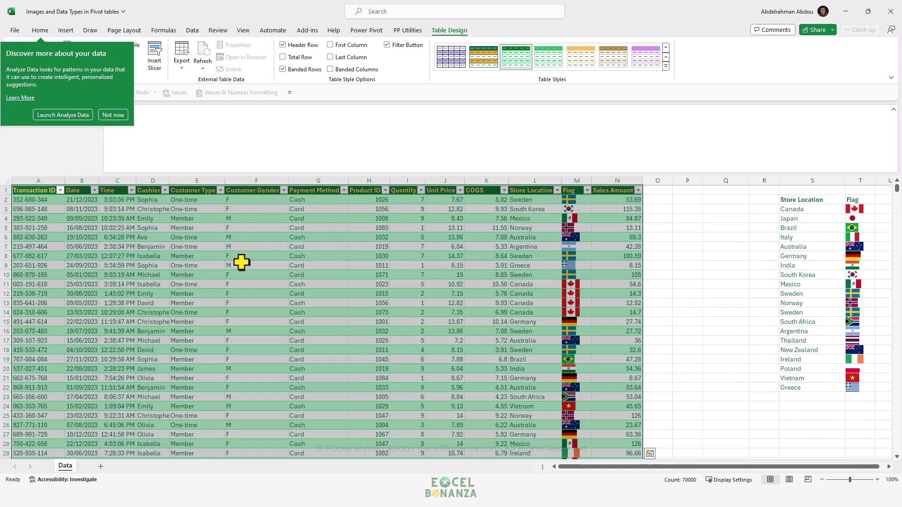
left_click(200, 241)
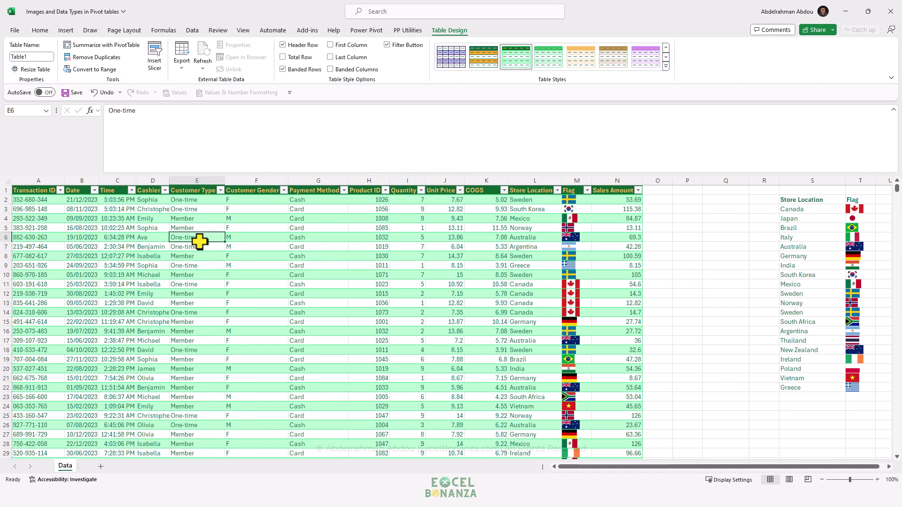
Insert a PivotTable from Table1 on a new worksheet
left_click(66, 31)
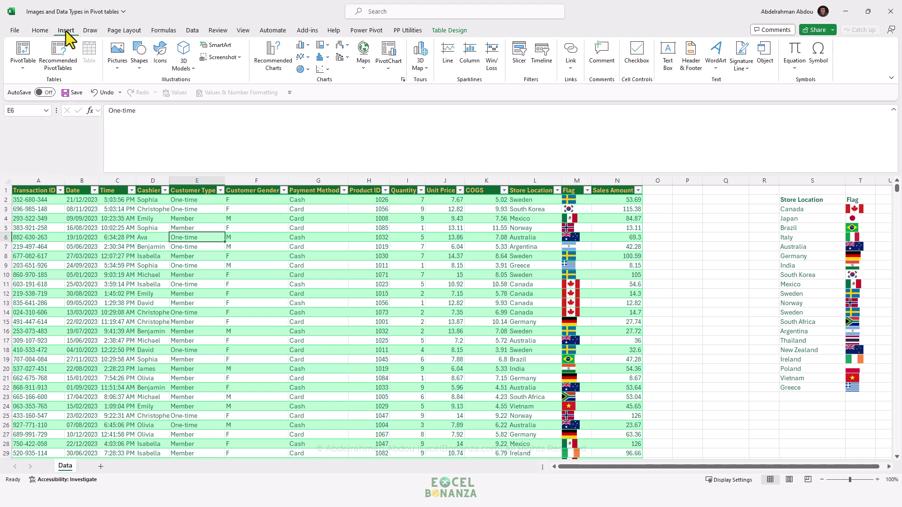
left_click(23, 70)
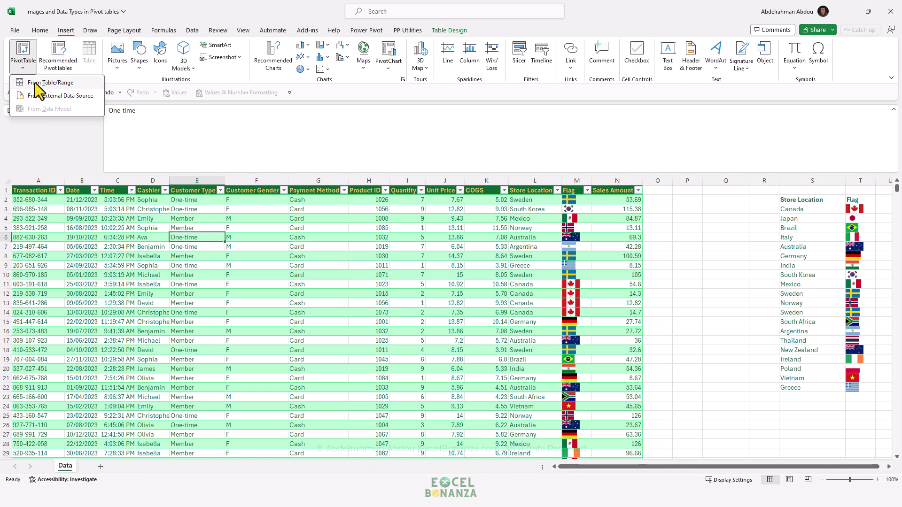
left_click(42, 83)
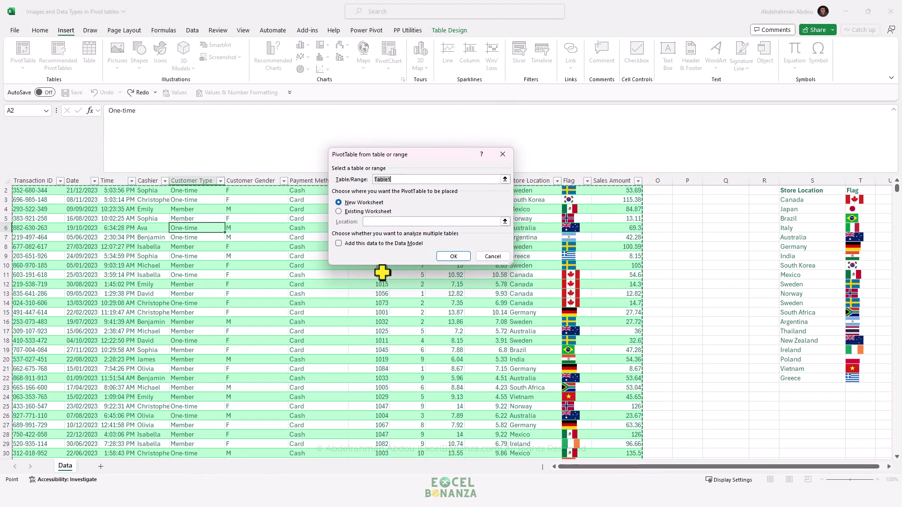
left_click(454, 257)
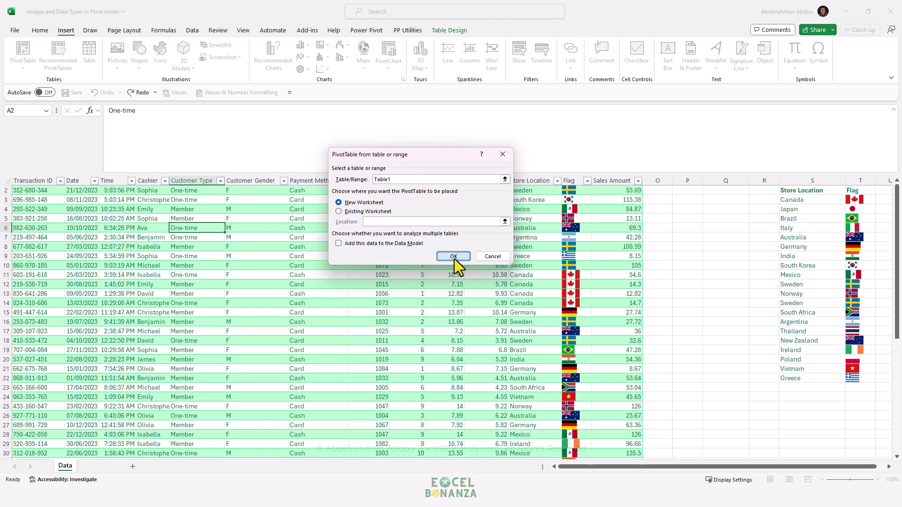
scroll(820, 288, "down", 2)
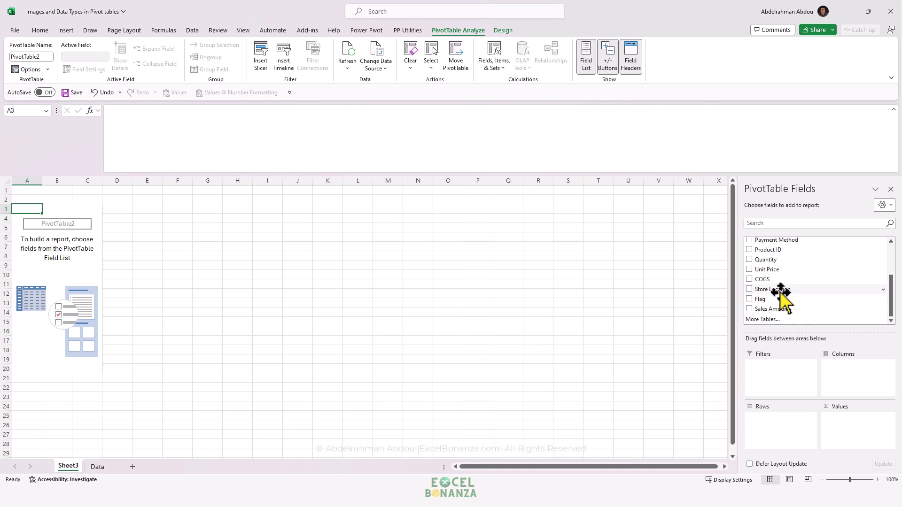
Put Store Location and Flag in Rows and Sum of Sales Amount in Values
left_click_drag(778, 291, 777, 435)
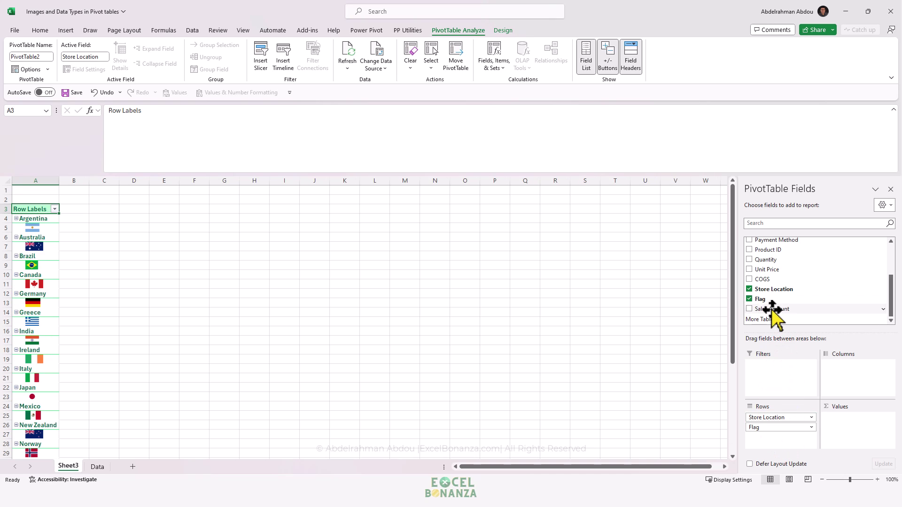
left_click_drag(773, 308, 861, 447)
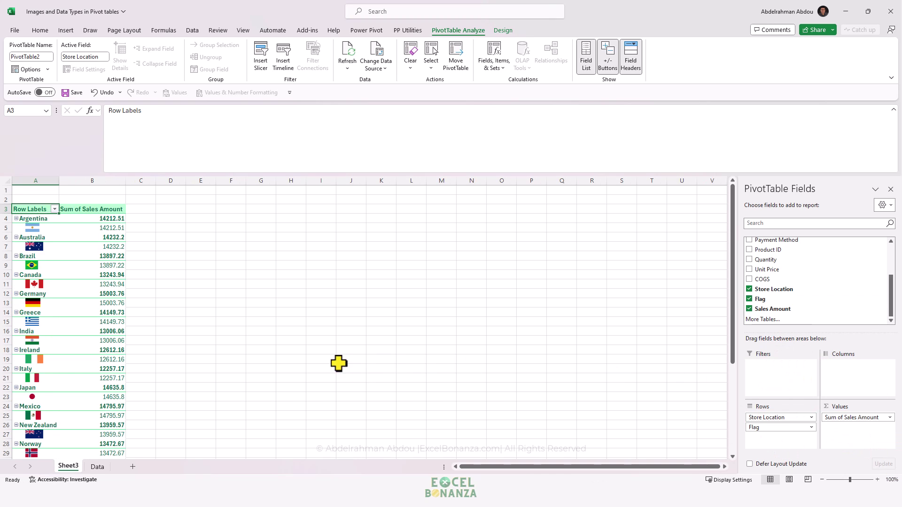
left_click(94, 247)
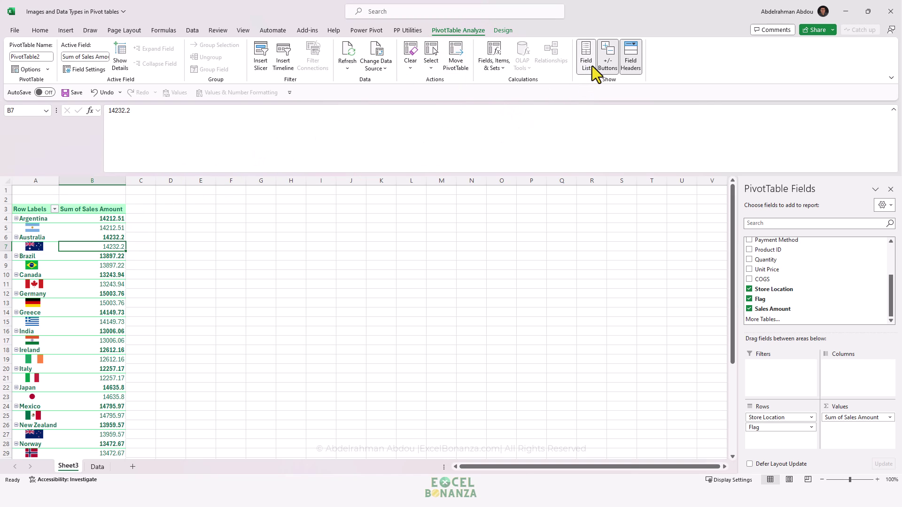
Hide the pivot's +/- buttons and switch the report layout to Tabular Form
left_click(606, 71)
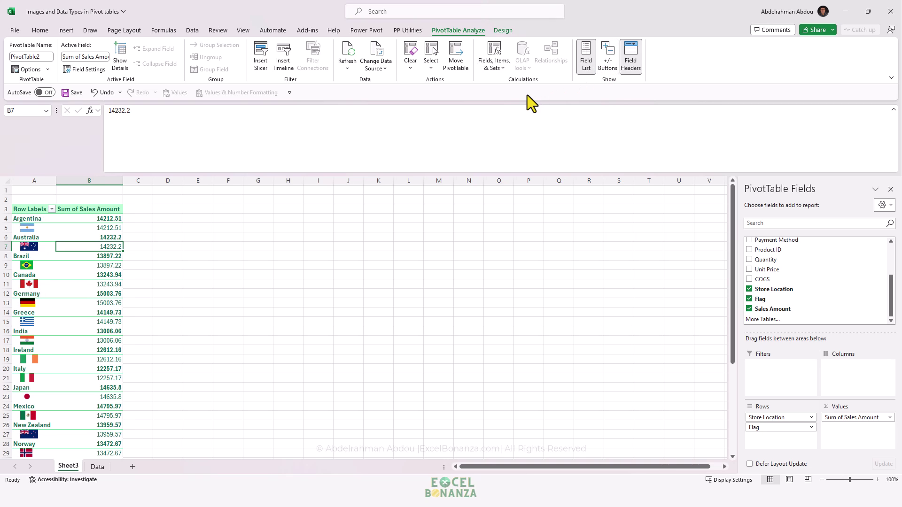
left_click(498, 30)
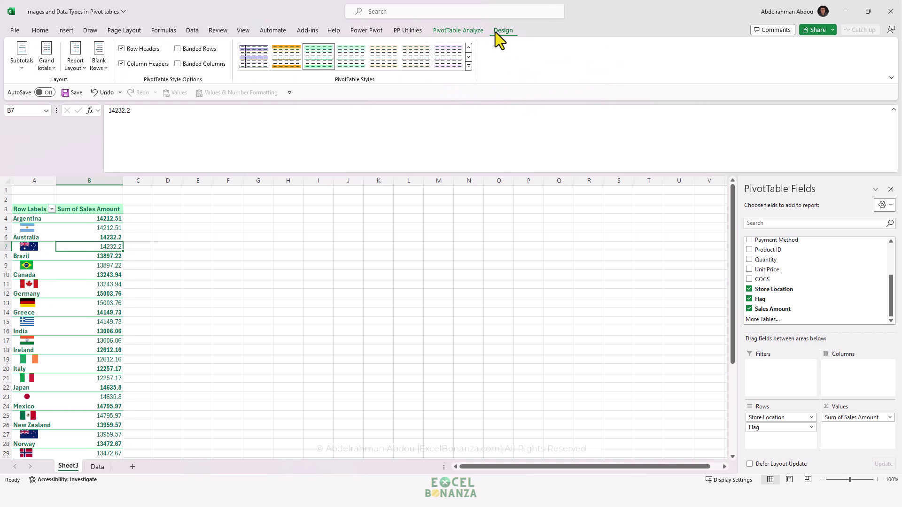
left_click(75, 65)
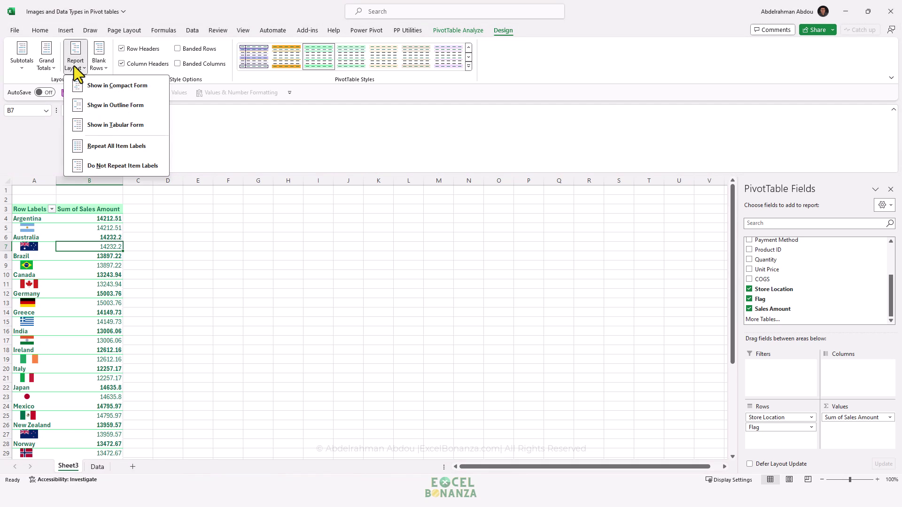
left_click(92, 125)
Turn off subtotals so each store location sits on one row with its flag
left_click(24, 62)
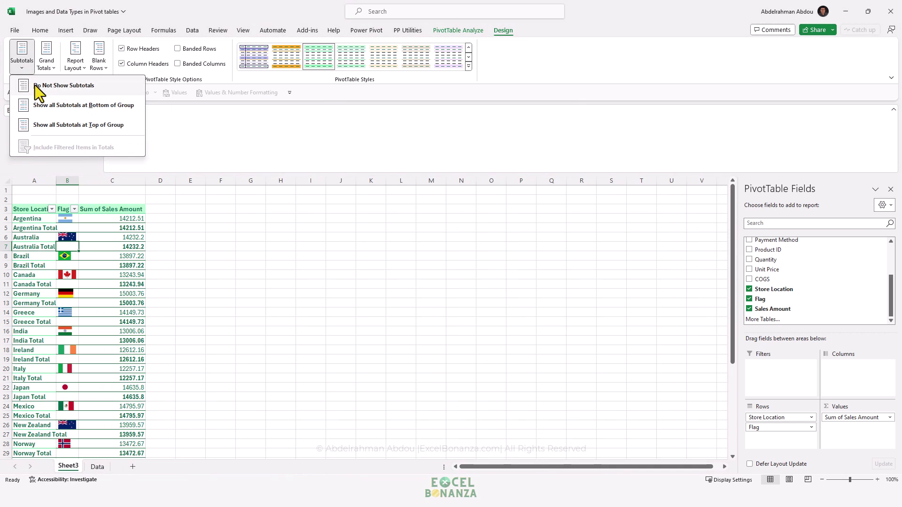
left_click(37, 87)
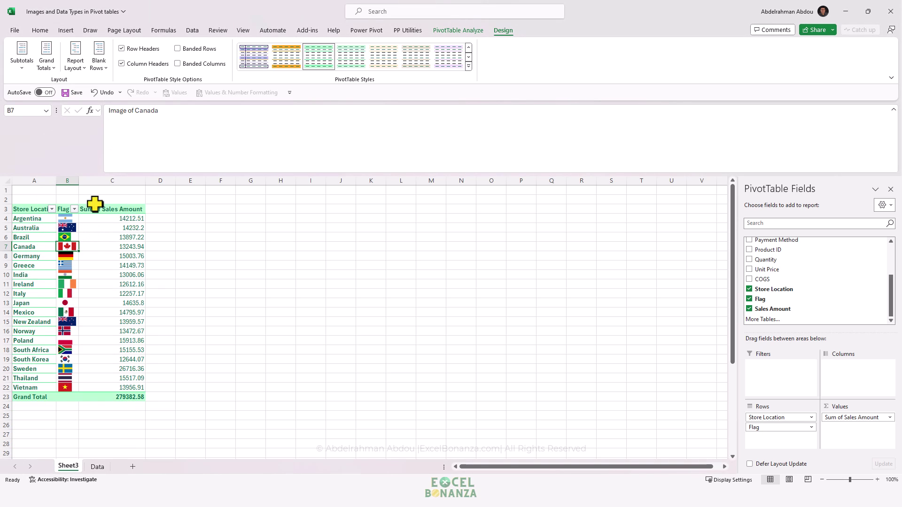
left_click(138, 294)
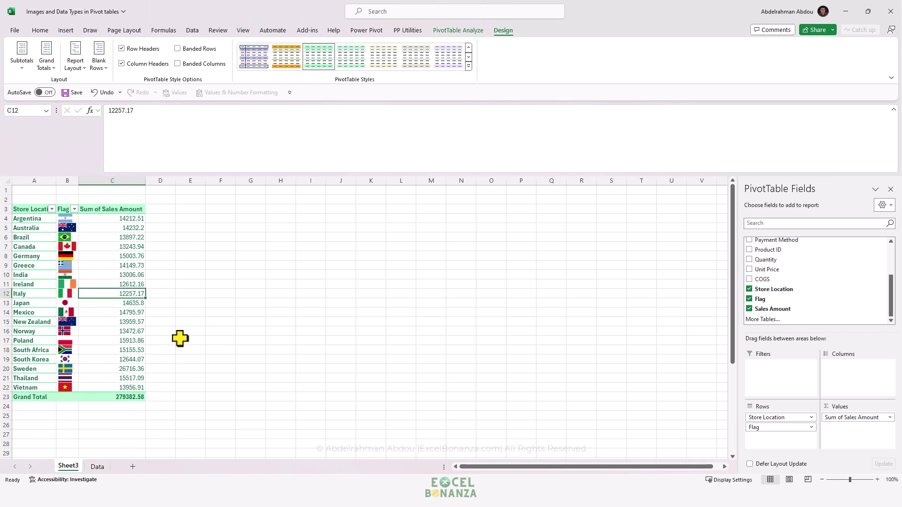
Format Sum of Sales Amount as Currency with 0 decimal places, giving a $279,383 total
left_click(849, 417)
left_click(842, 409)
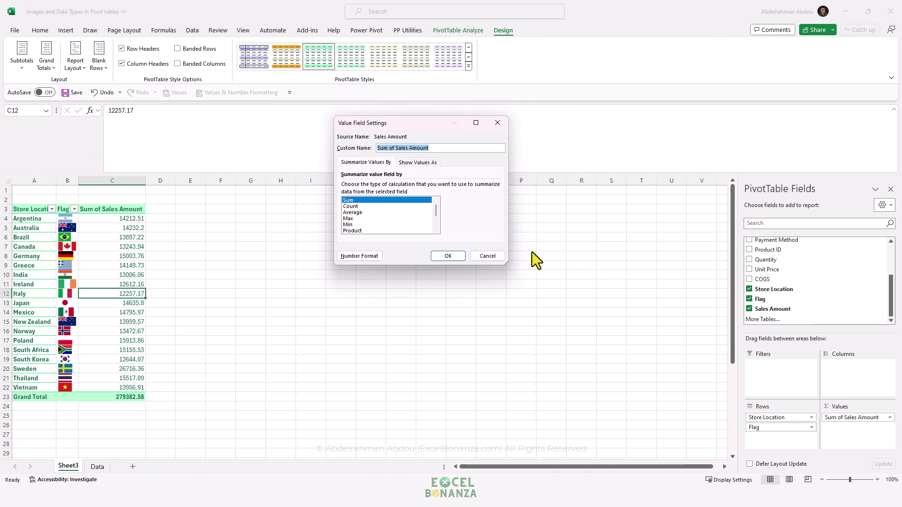
left_click(363, 256)
left_click(322, 133)
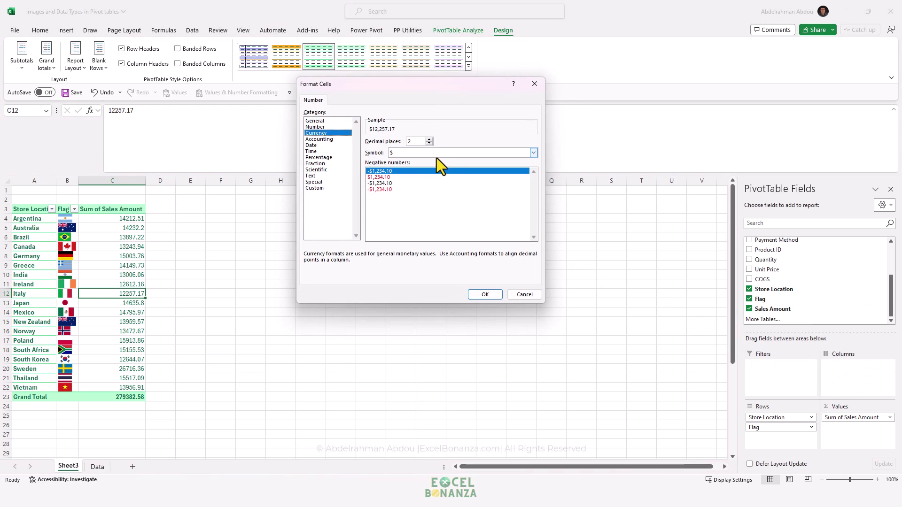
left_click(487, 294)
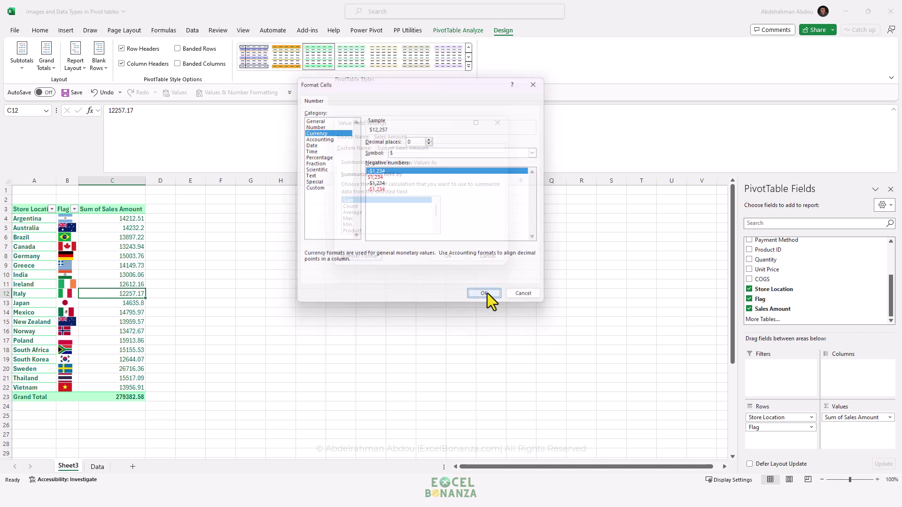
left_click(447, 256)
left_click(109, 247)
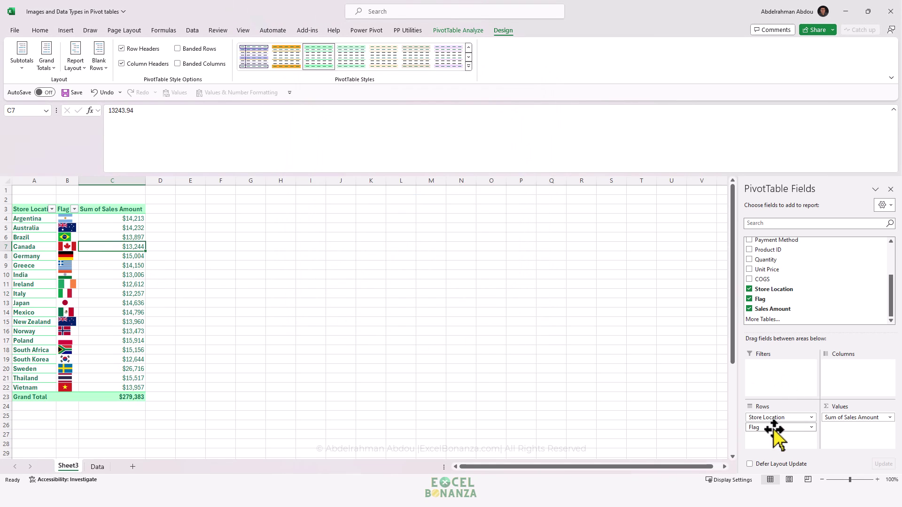
Move Flag briefly to Columns, then back into Rows below Store Location
mouse_move(768, 429)
left_mouse_down()
mouse_move(798, 433)
mouse_move(857, 369)
mouse_move(765, 433)
left_mouse_up()
left_click(134, 313)
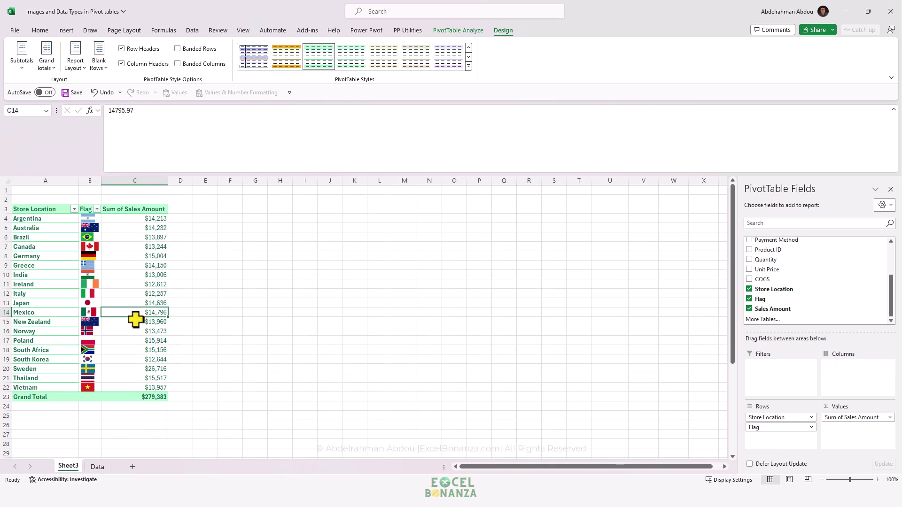